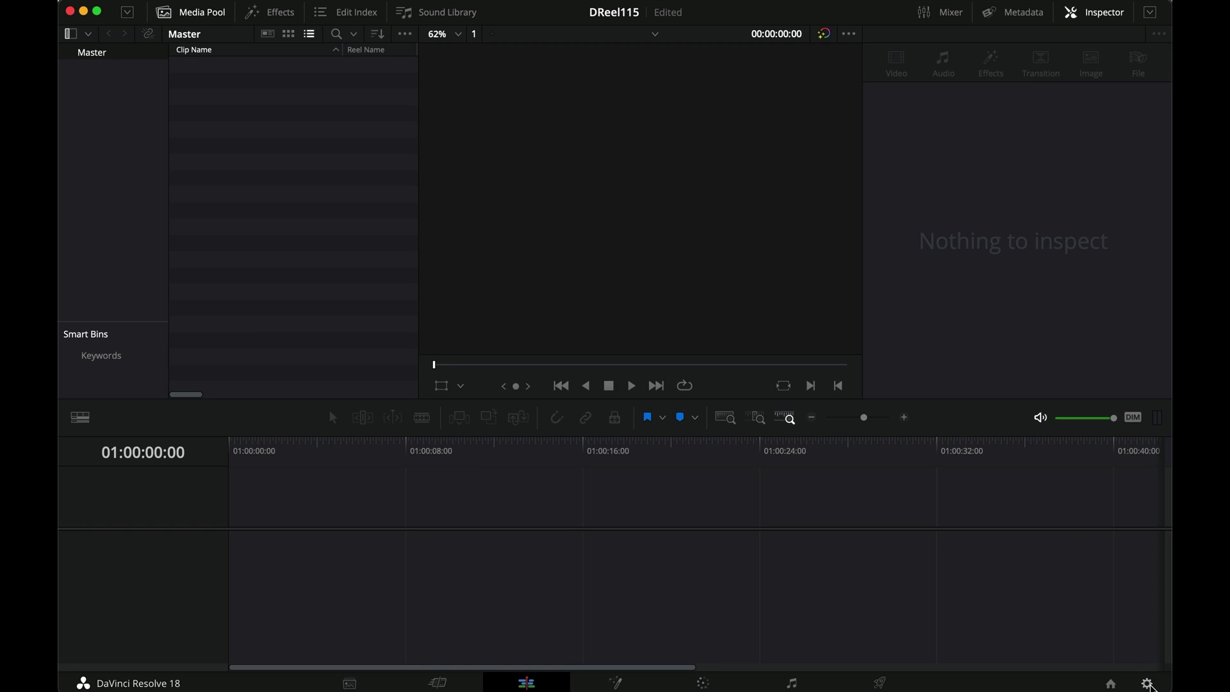
Open Project Settings to view the custom 1080 x 1920 timeline format at 29.97 fps
left_click(1149, 684)
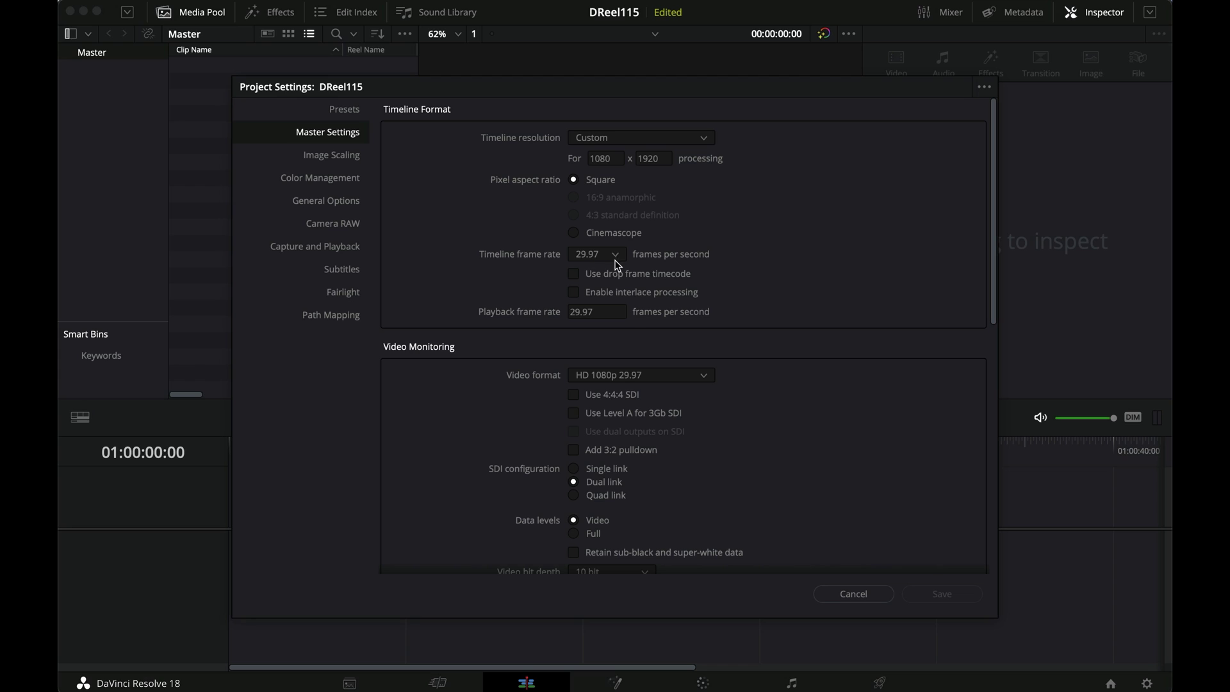
left_click(595, 255)
left_click(792, 227)
left_click(873, 594)
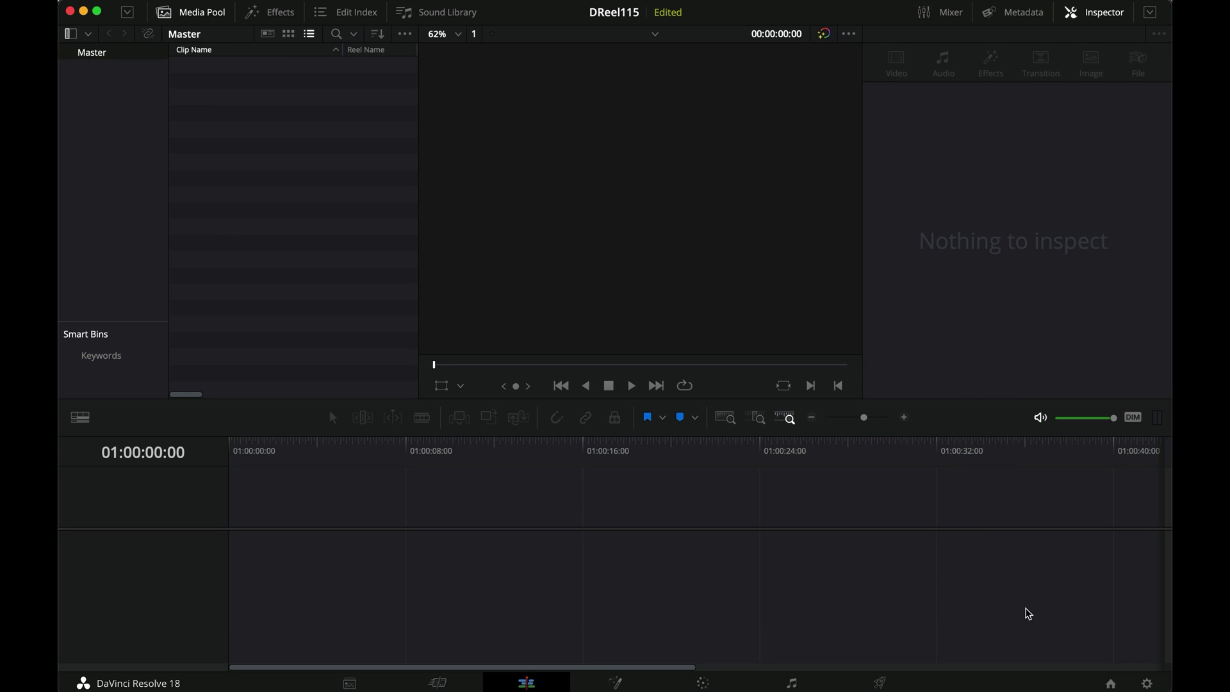
left_click(1148, 684)
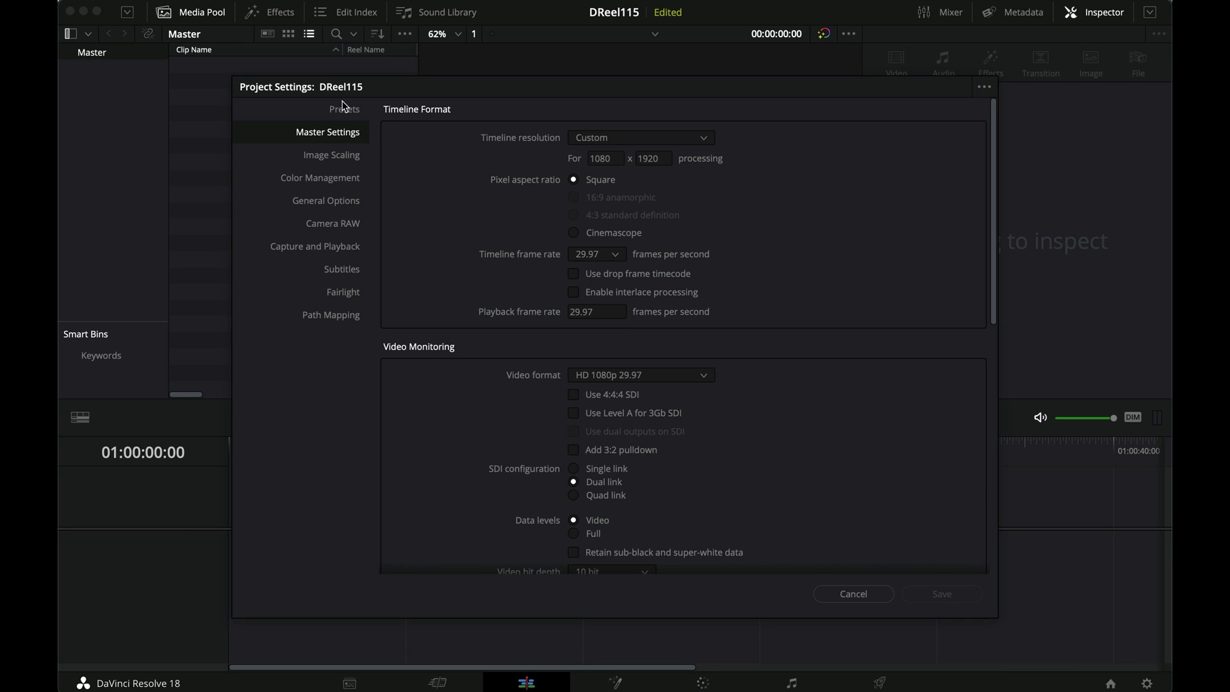
left_click(344, 109)
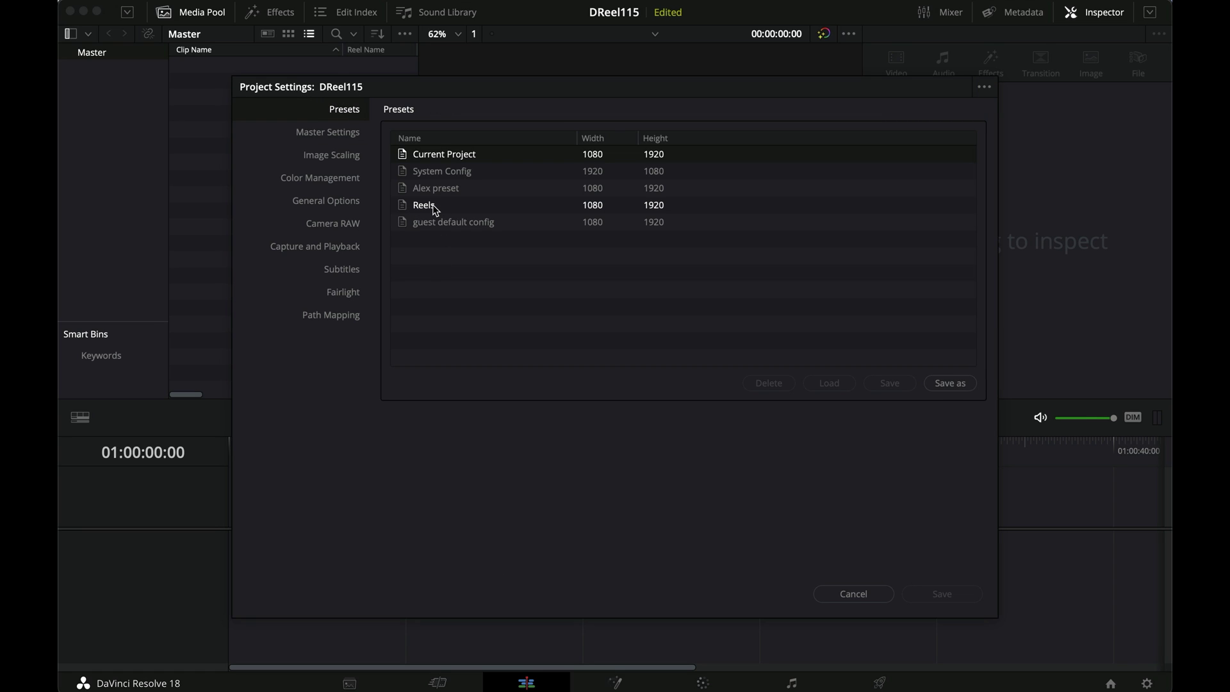
Save the Current Project preset as the User Default Config, then close Project Settings
right_click(449, 204)
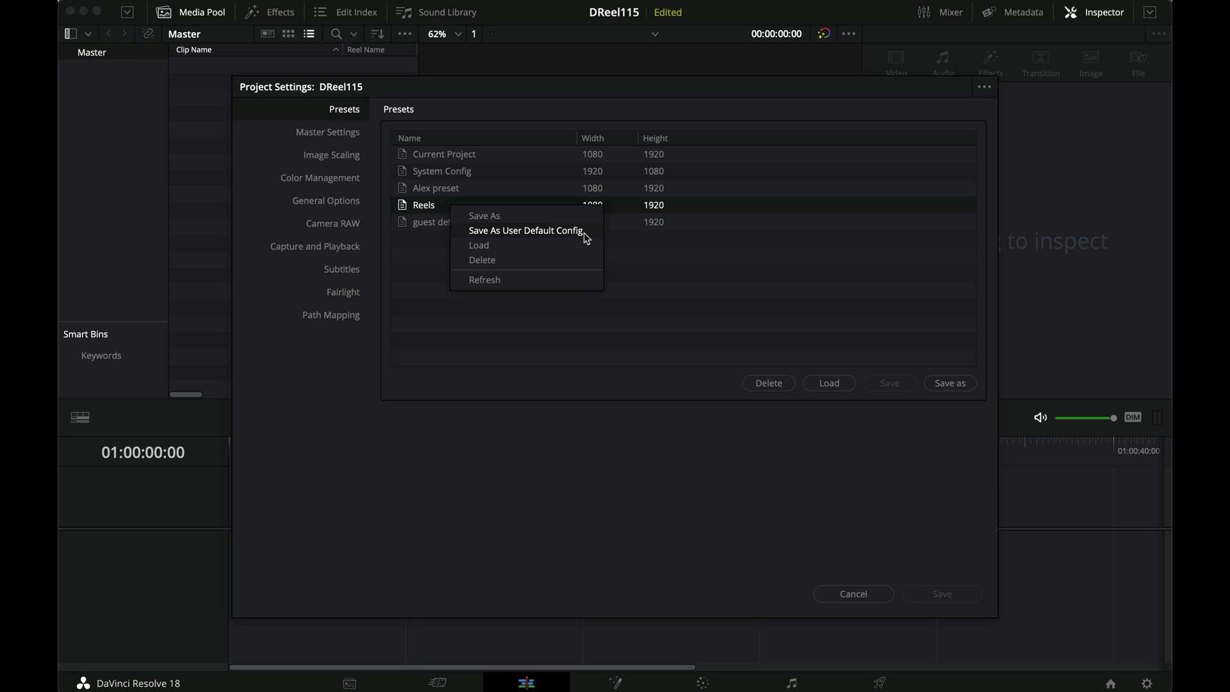
left_click(664, 253)
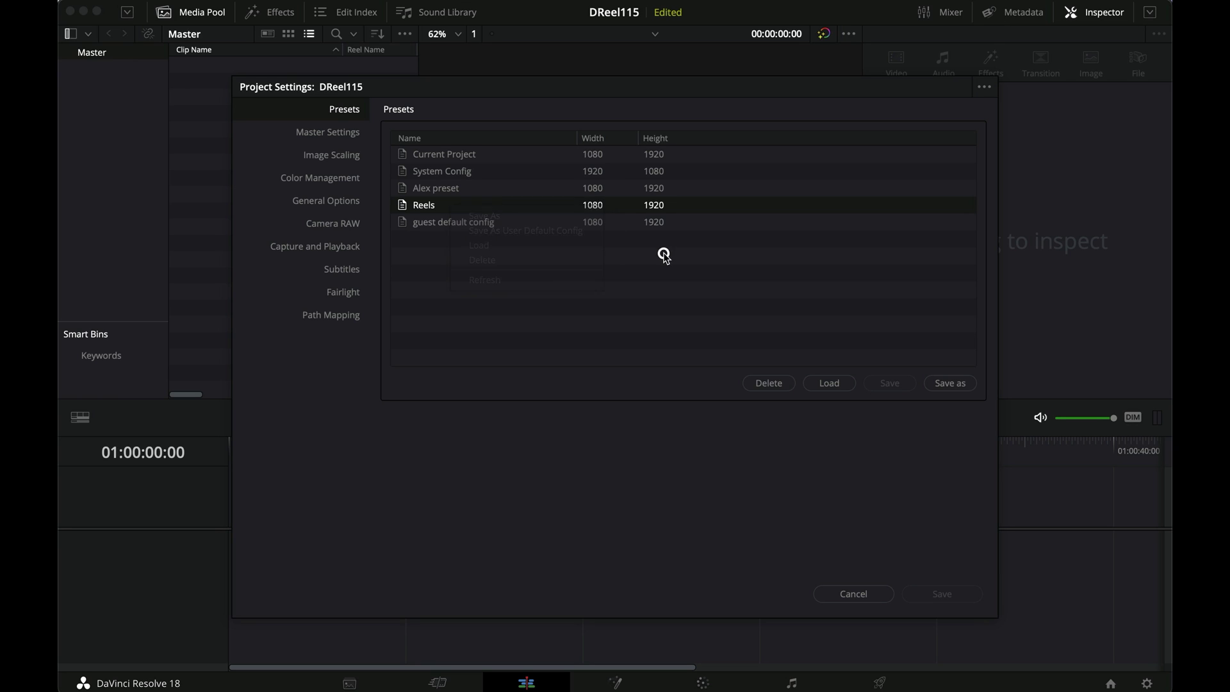
left_click(460, 154)
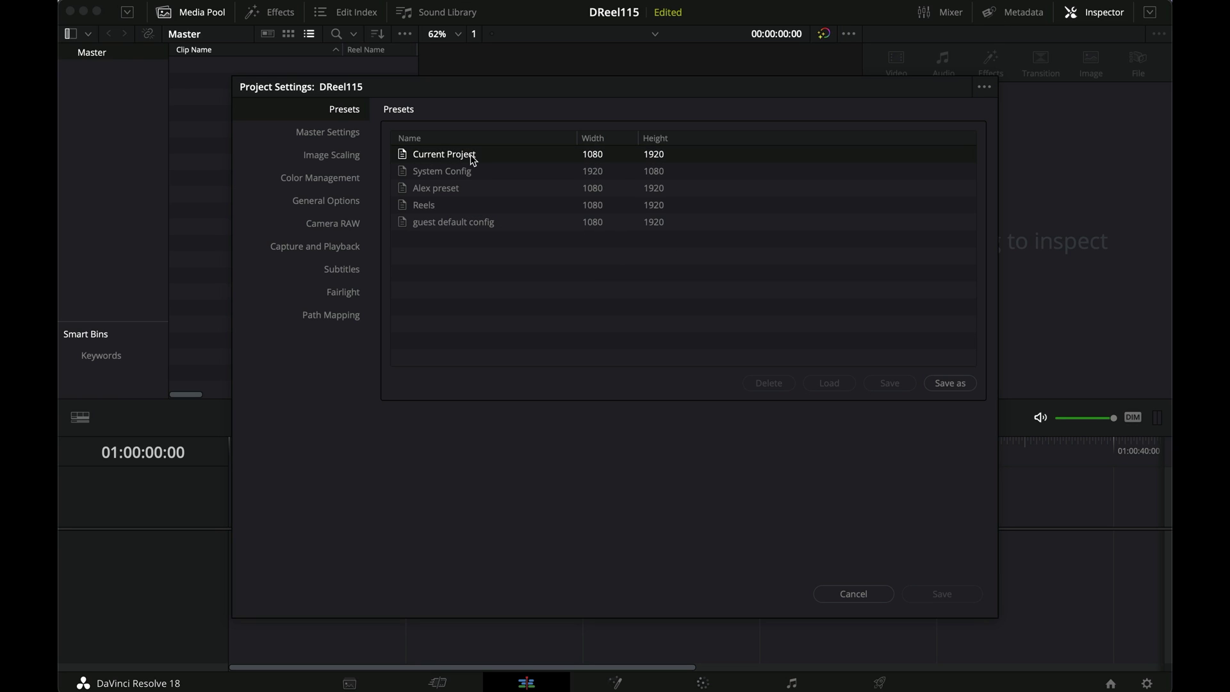
right_click(472, 157)
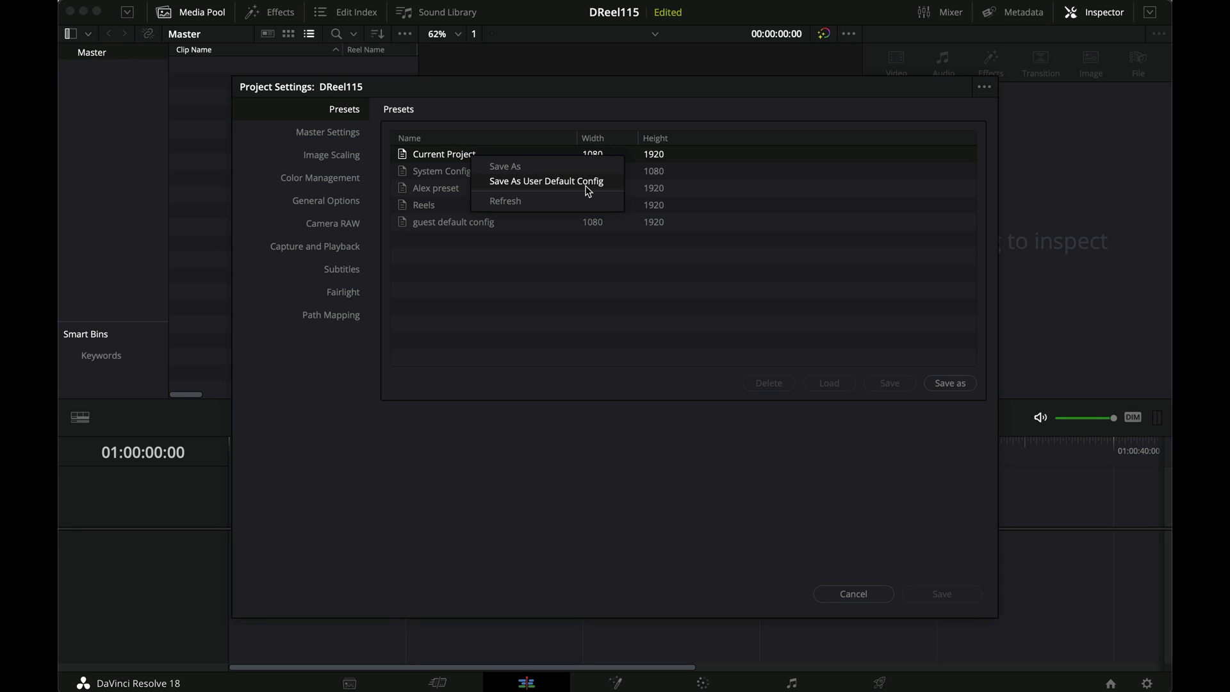
left_click(603, 182)
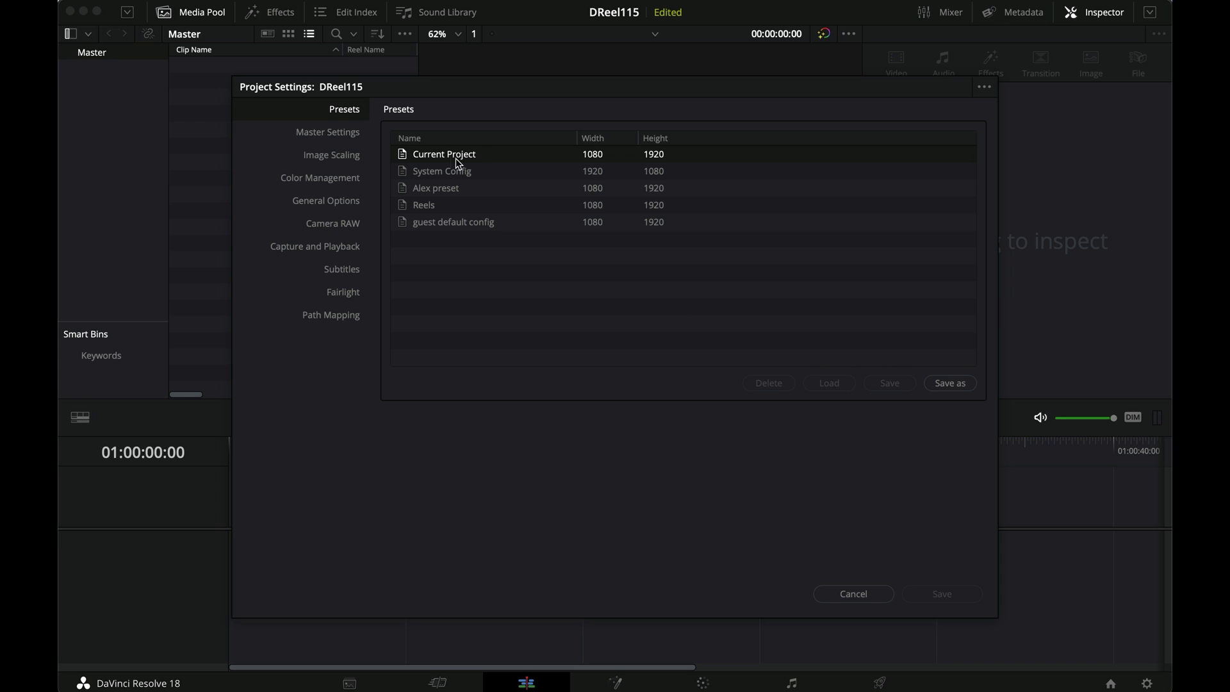
left_click(850, 592)
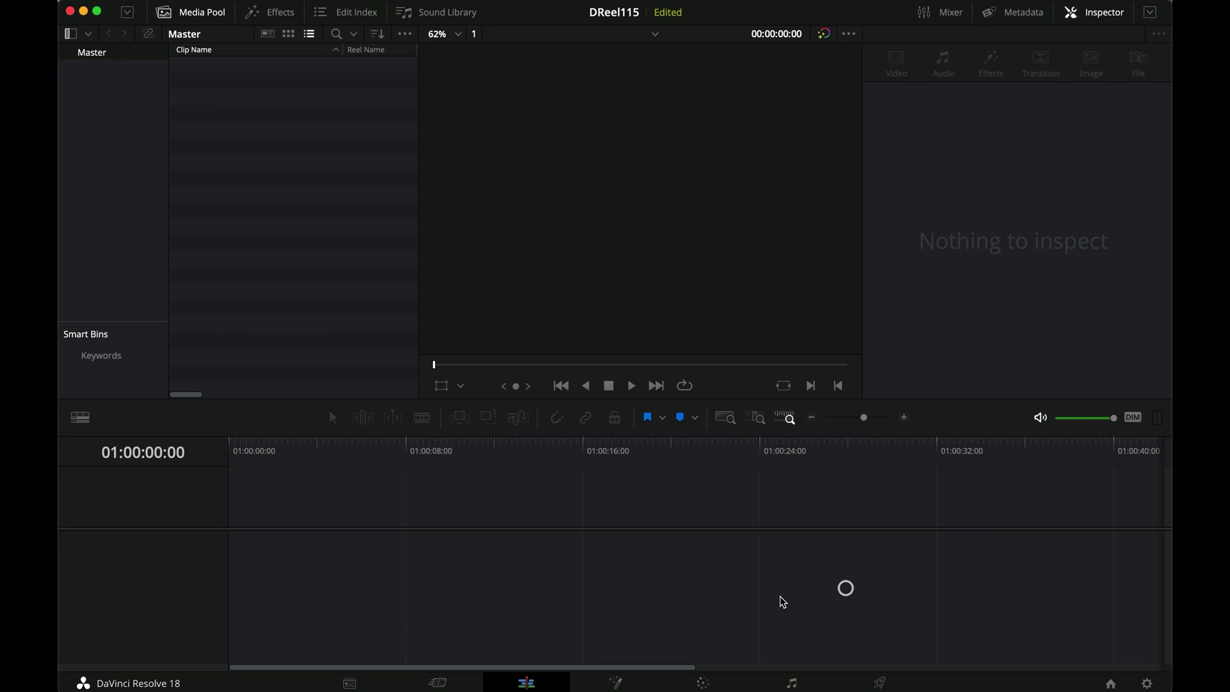
right_click(332, 232)
Create a new timeline from the Media Pool and name it 'Reel'
mouse_move(368, 237)
left_click(602, 238)
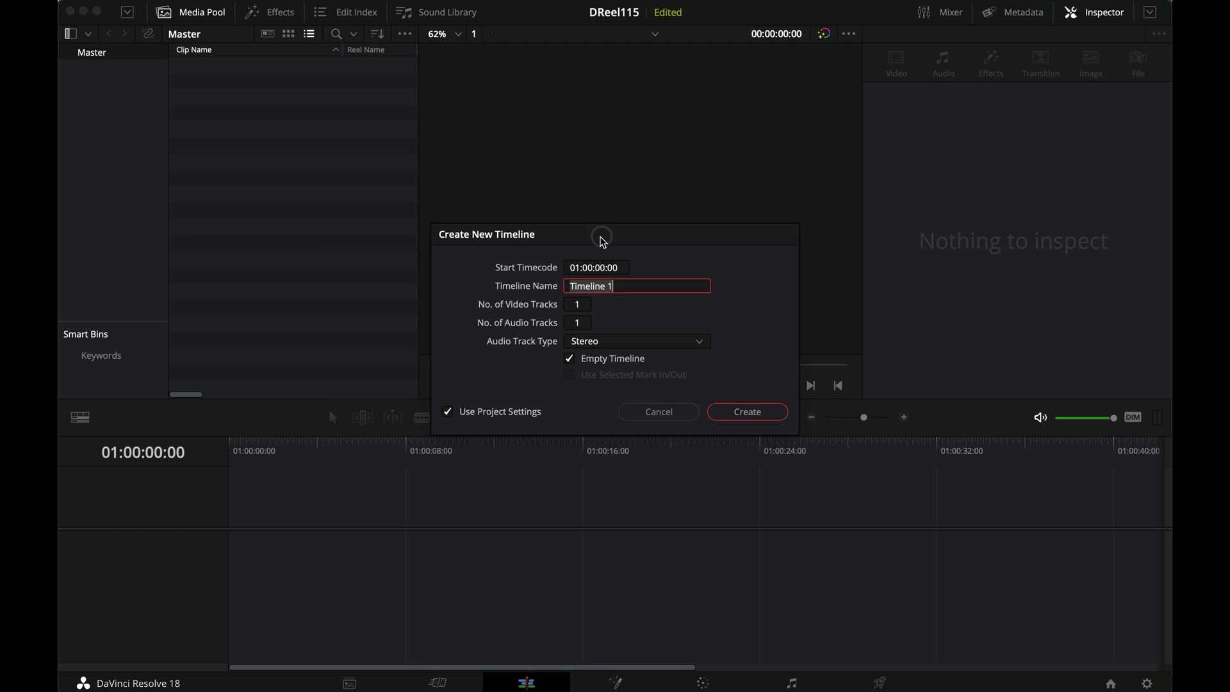
type("Reel")
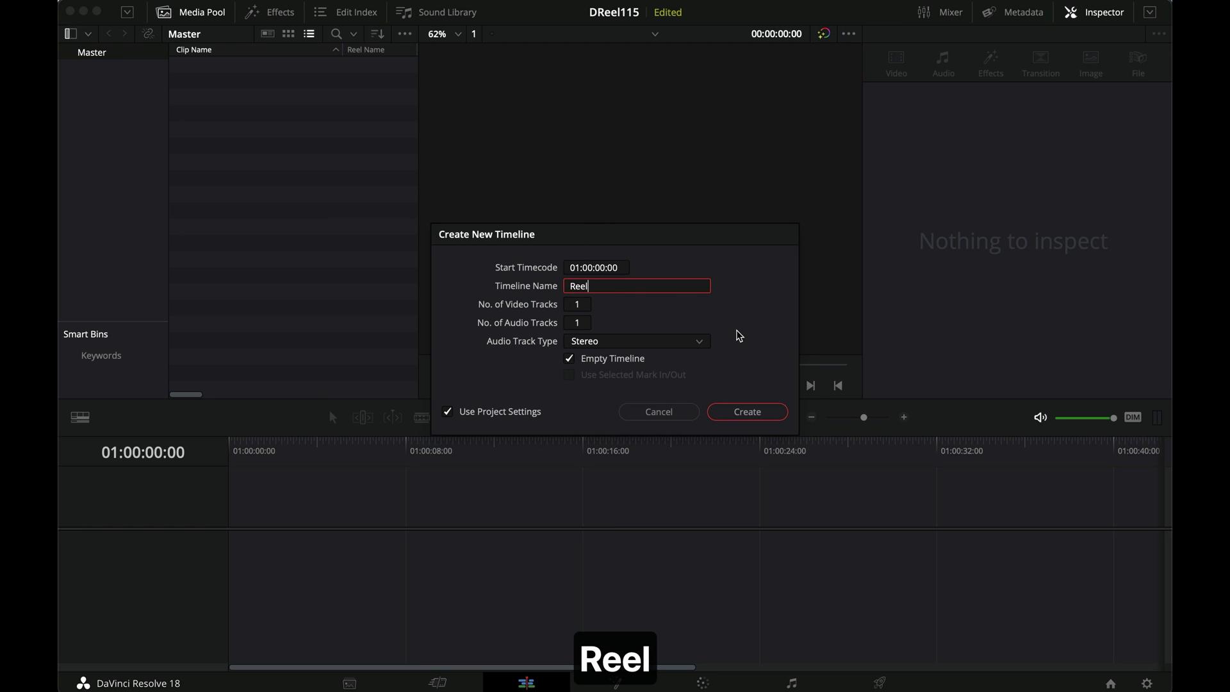
key("Return")
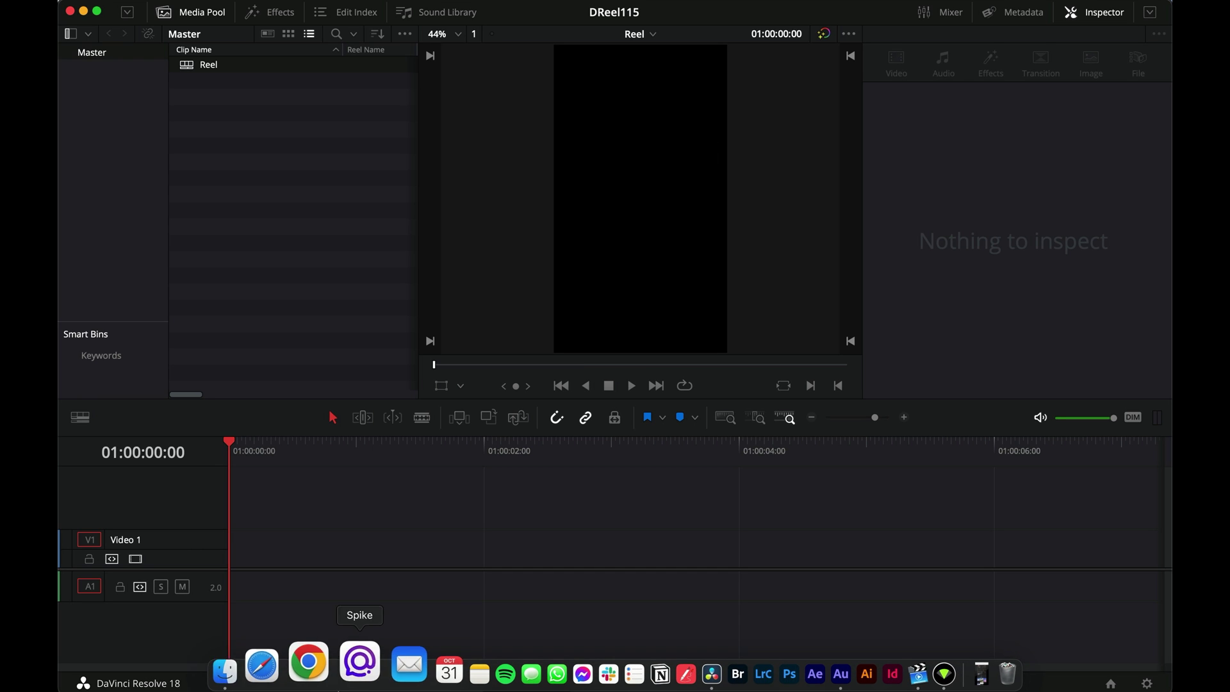
Import DJI_0297.MOV from Finder and check its 29.970 fps, 3840 x 2160 file details
left_click(269, 664)
left_click_drag(882, 329, 269, 256)
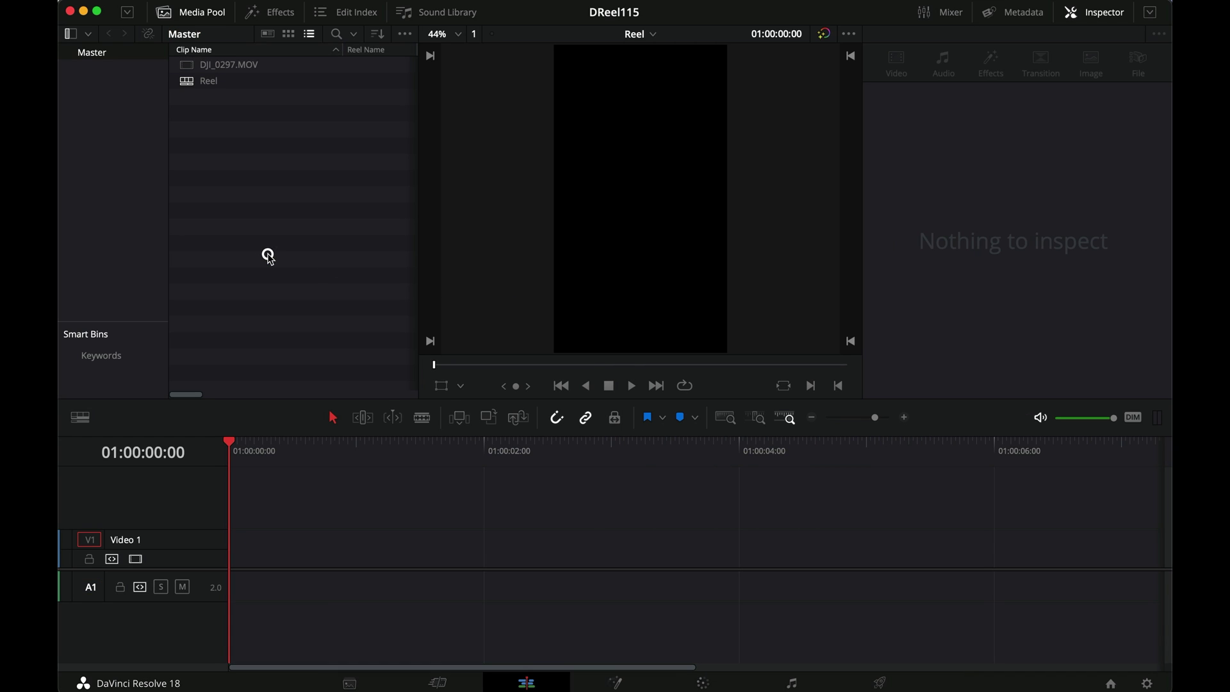
left_click(193, 67)
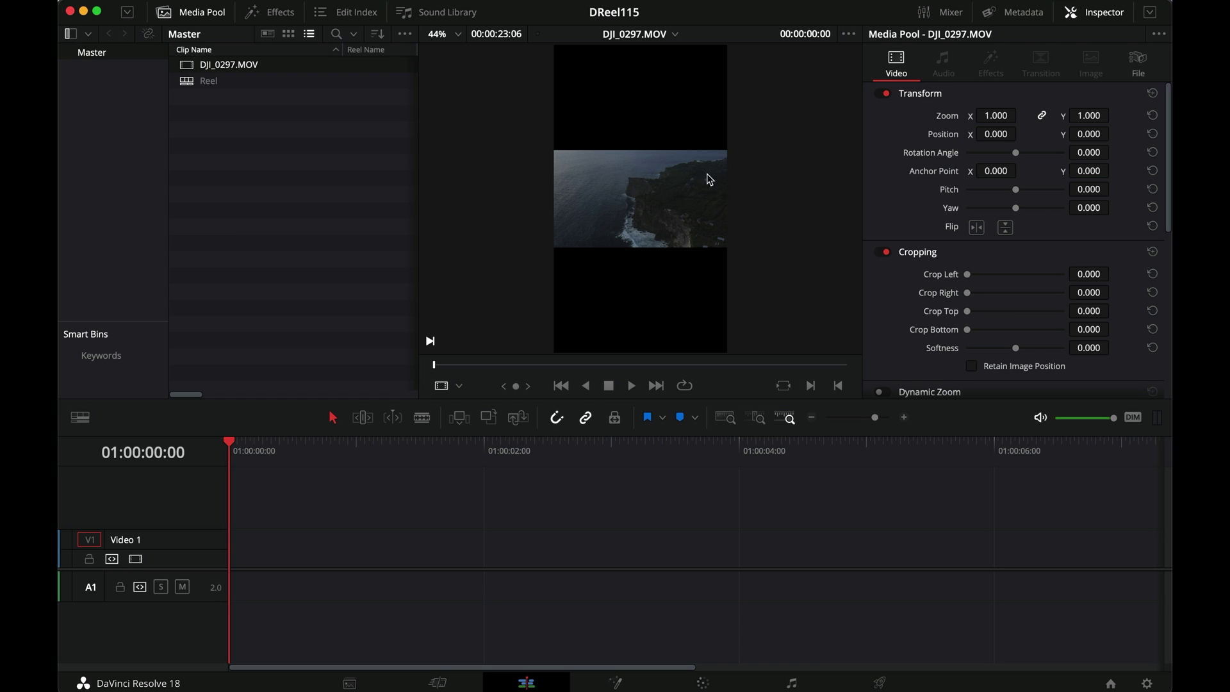
left_click(1138, 64)
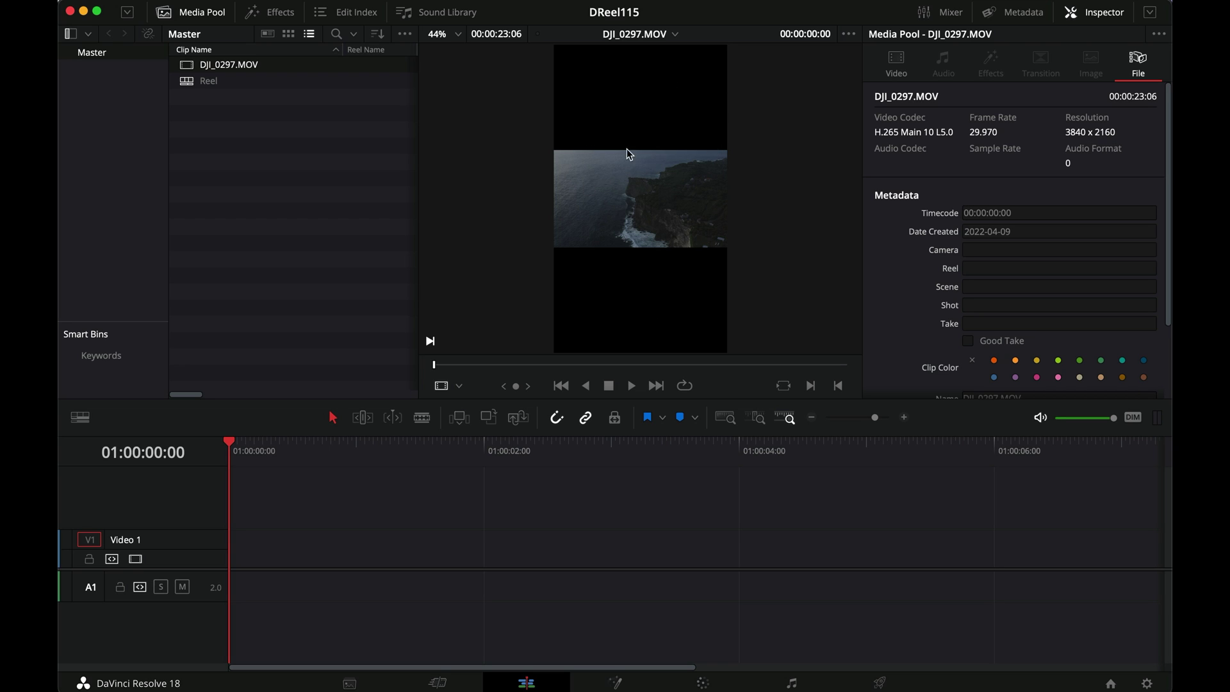
Compare with the project's Master Settings timeline format, then show the clip's Transform settings
left_click(1147, 684)
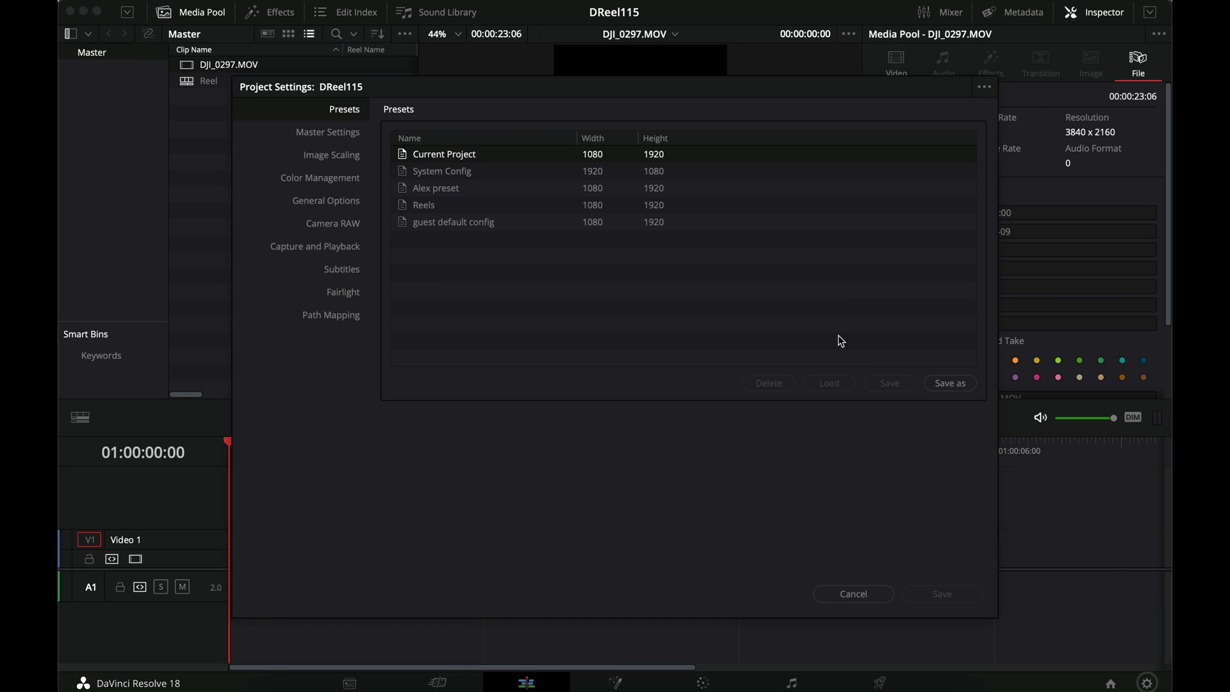
left_click(291, 132)
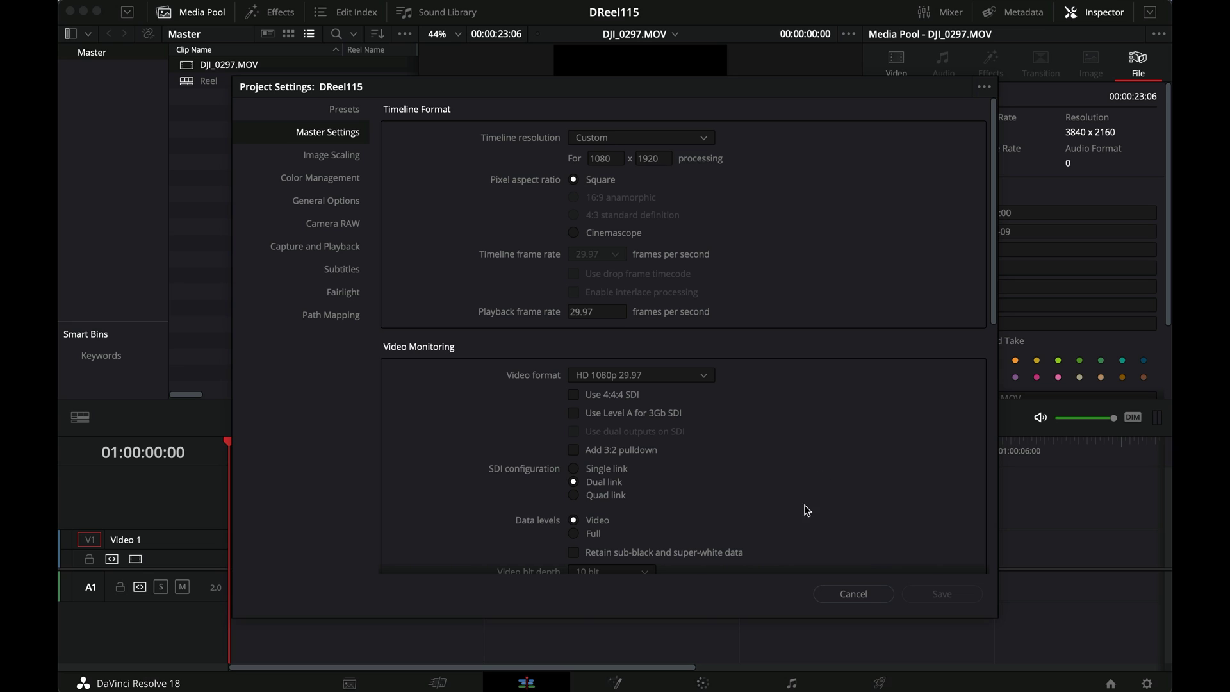
left_click(841, 593)
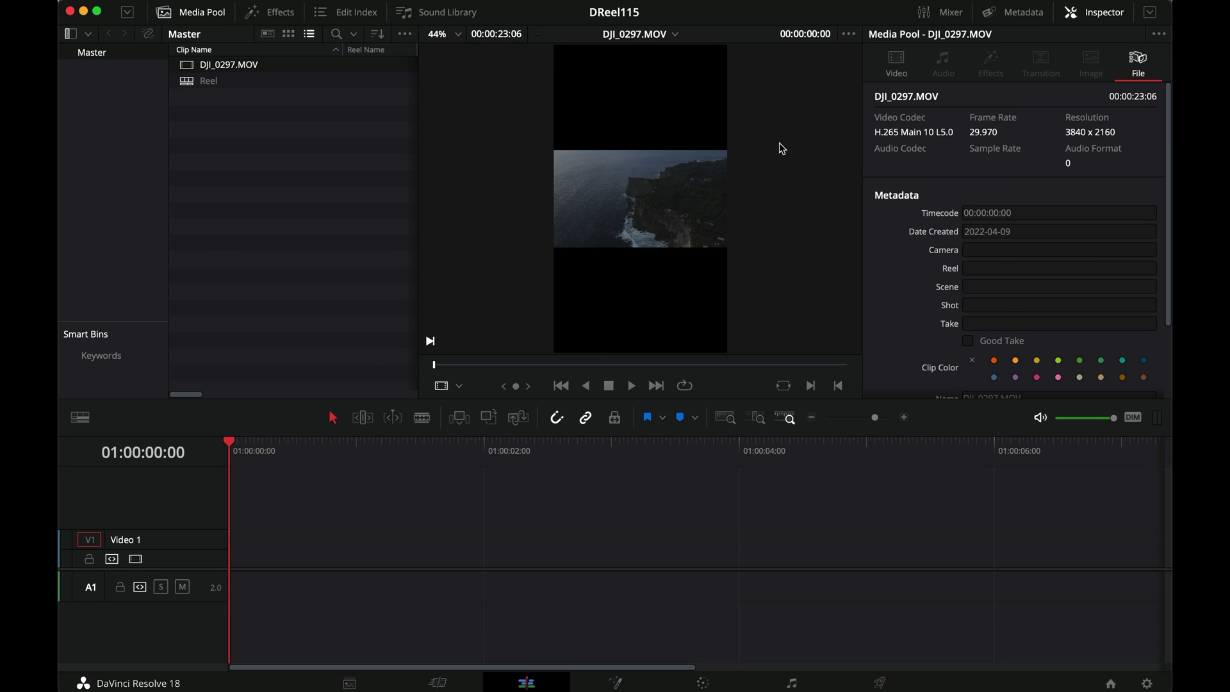
left_click(890, 67)
Set DJI_0297.MOV's Zoom to 1.8, then 3.3, and fine-tune it by dragging
left_click(997, 116)
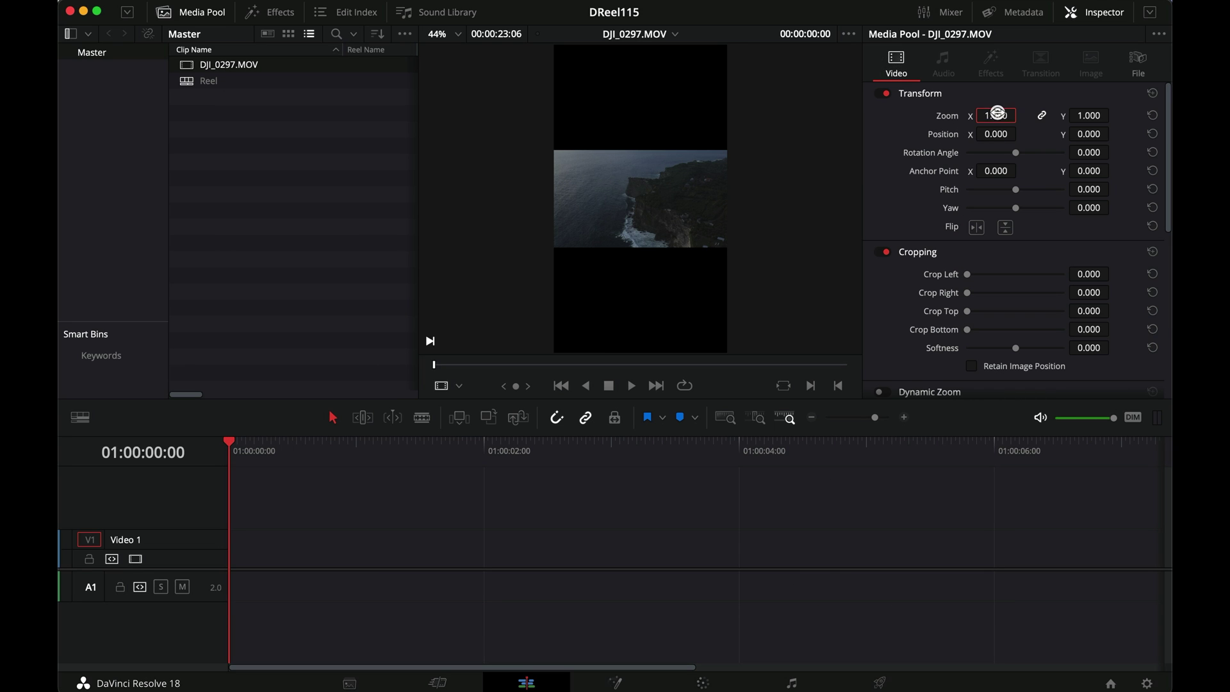
type("1.8")
key("Return")
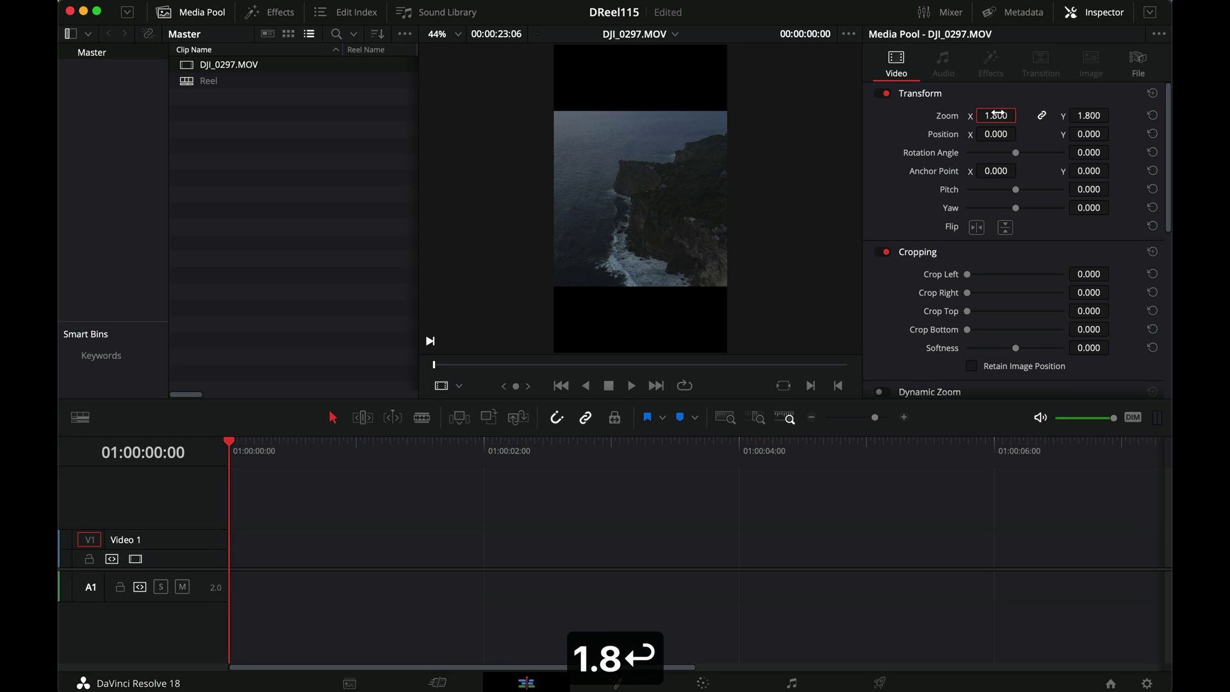
type("3.3")
key("Return")
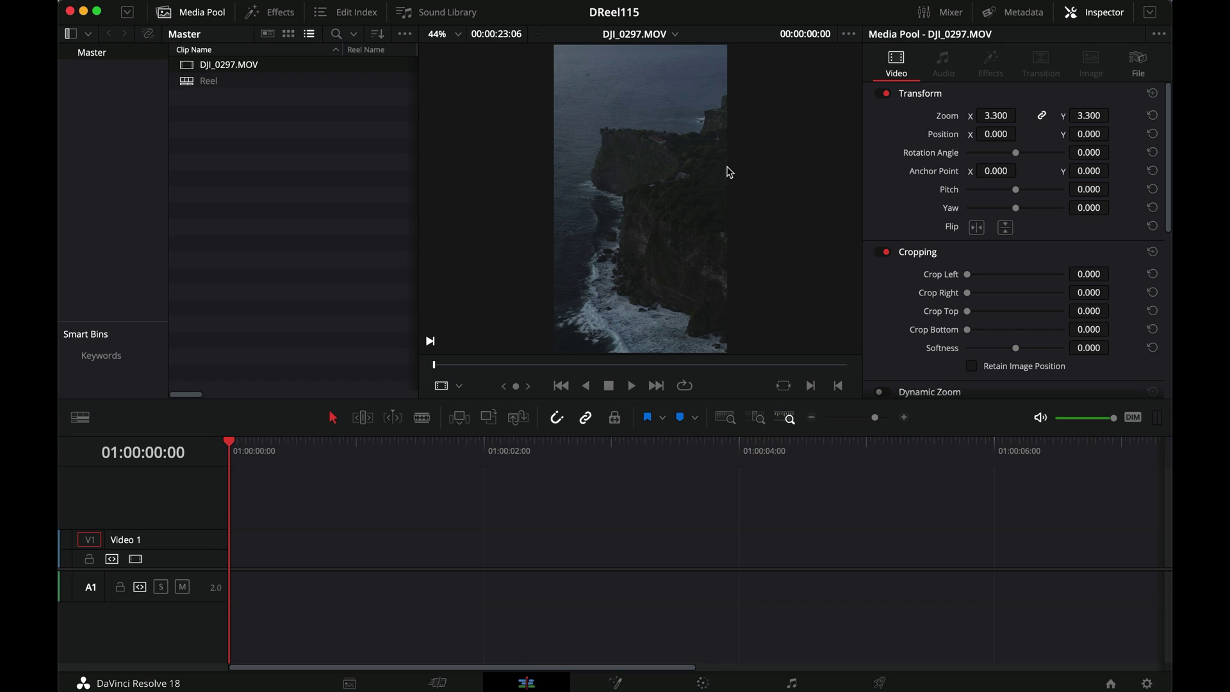
left_click_drag(979, 115, 988, 115)
left_click(986, 115)
Reset the clip's zoom to 1.0 and rotate it by -90 degrees
left_click(1147, 117)
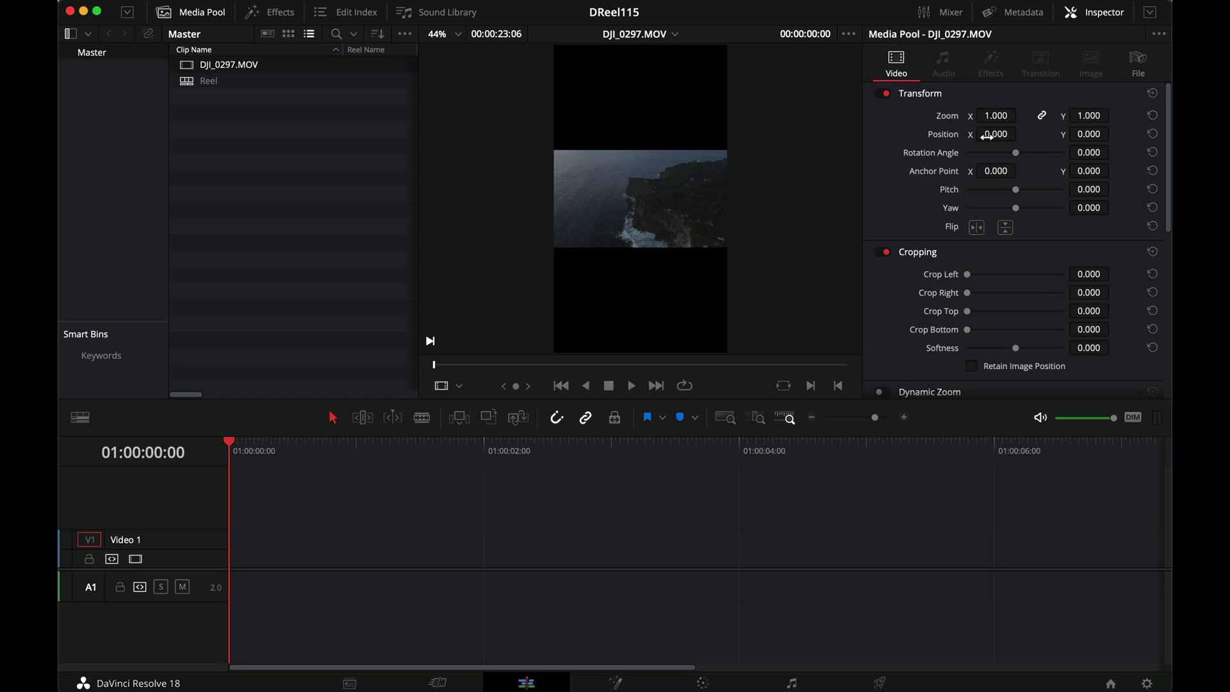
left_click(1089, 152)
type("-90")
key("Return")
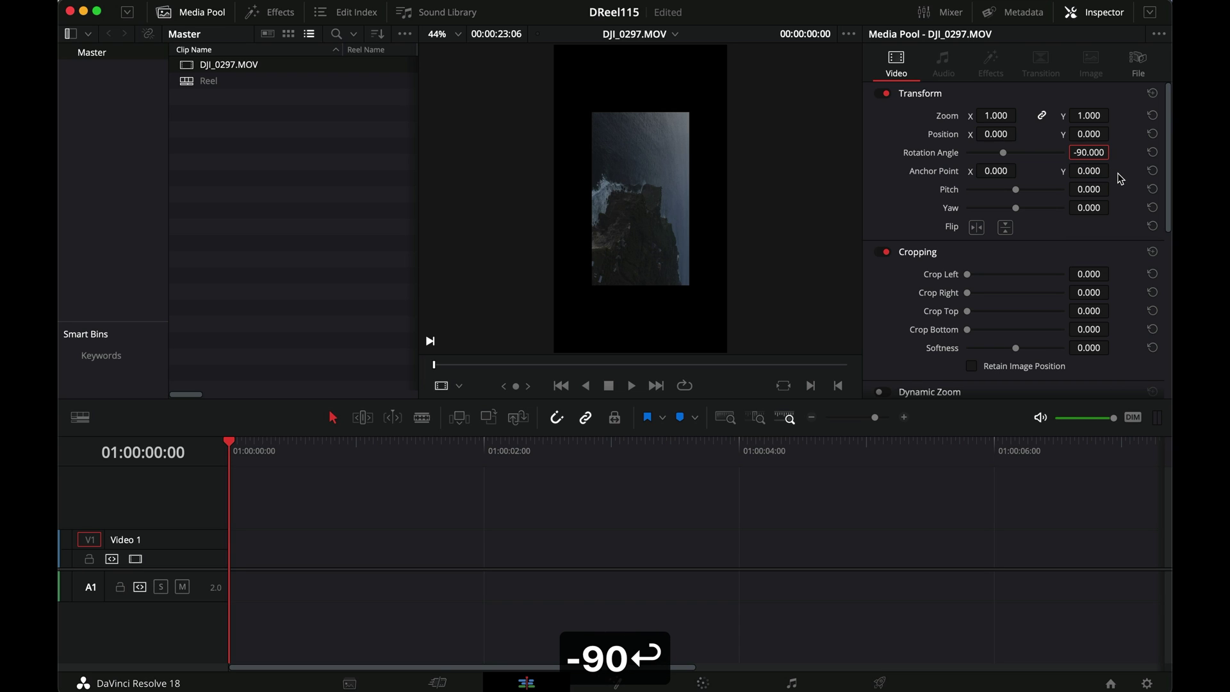
Set the rotated clip's Zoom to 1.8 so it fills the vertical frame
left_click(996, 116)
type("1.8")
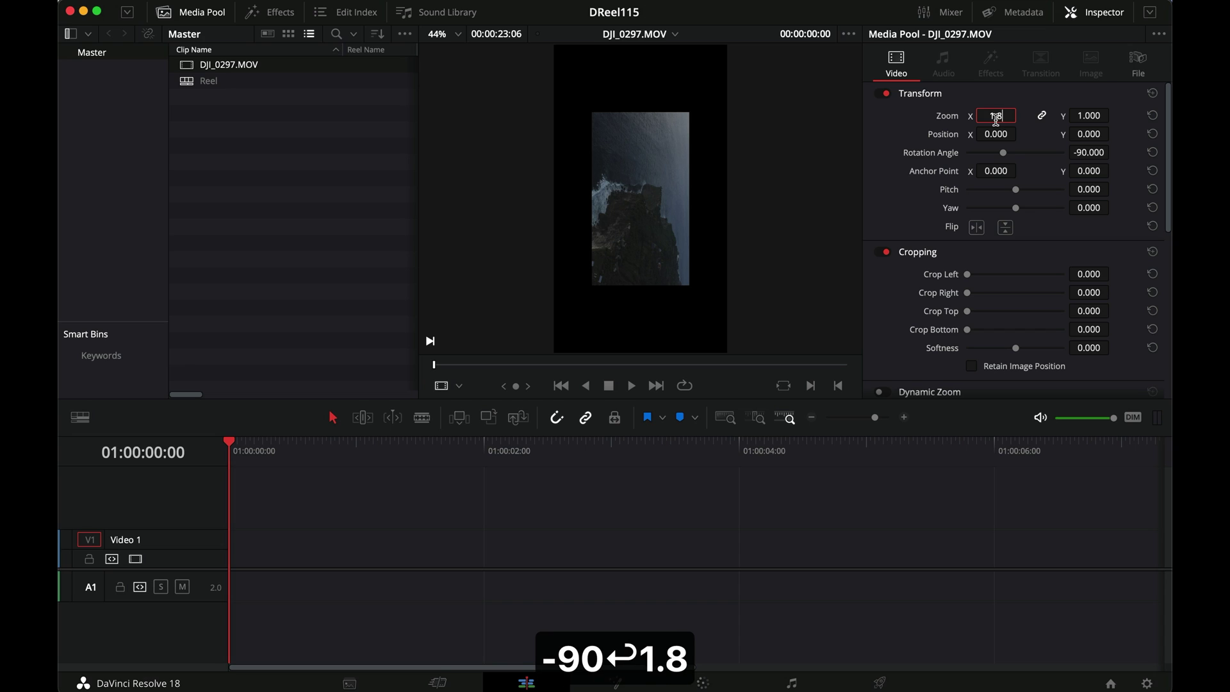
key("Return")
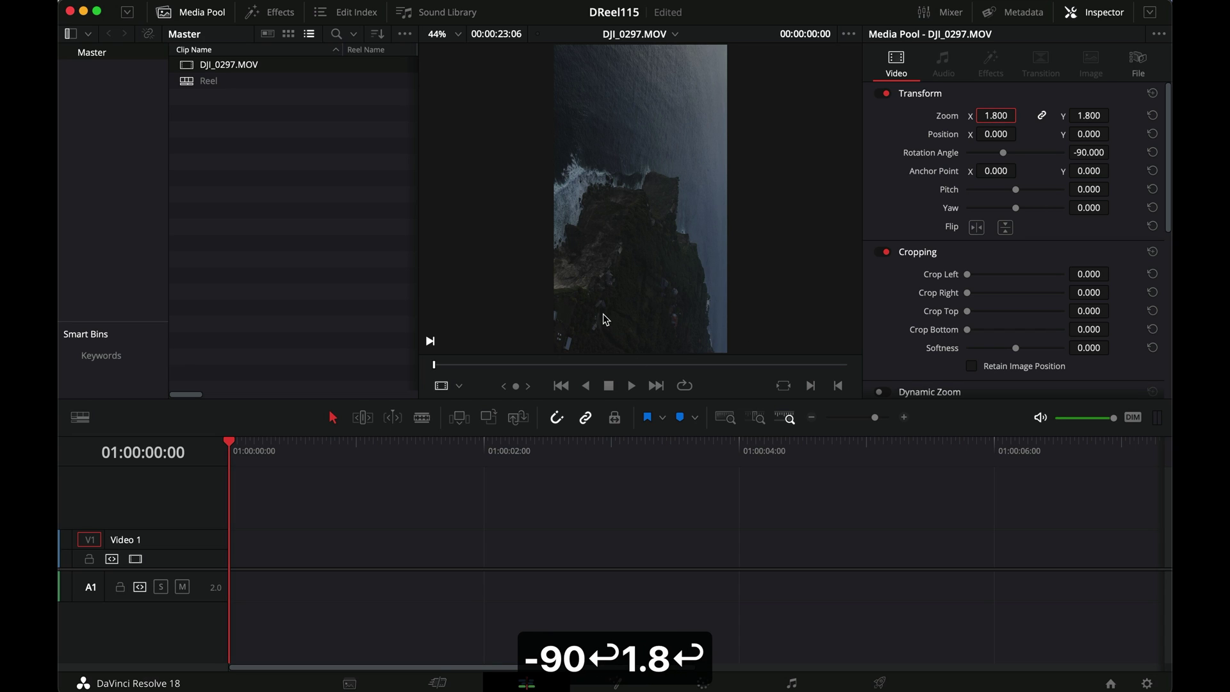
left_click(775, 197)
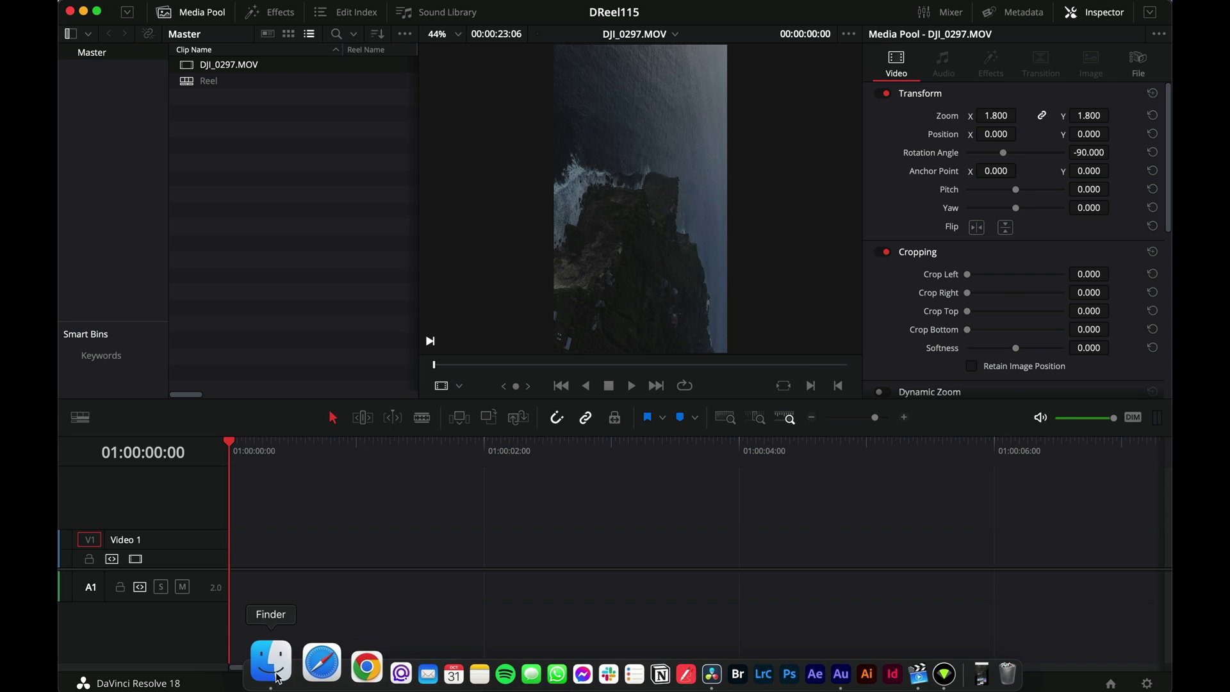
left_click(267, 667)
Import RPReplay_Final1667186090.MP4 from Downloads and load it into the source viewer
left_click(859, 76)
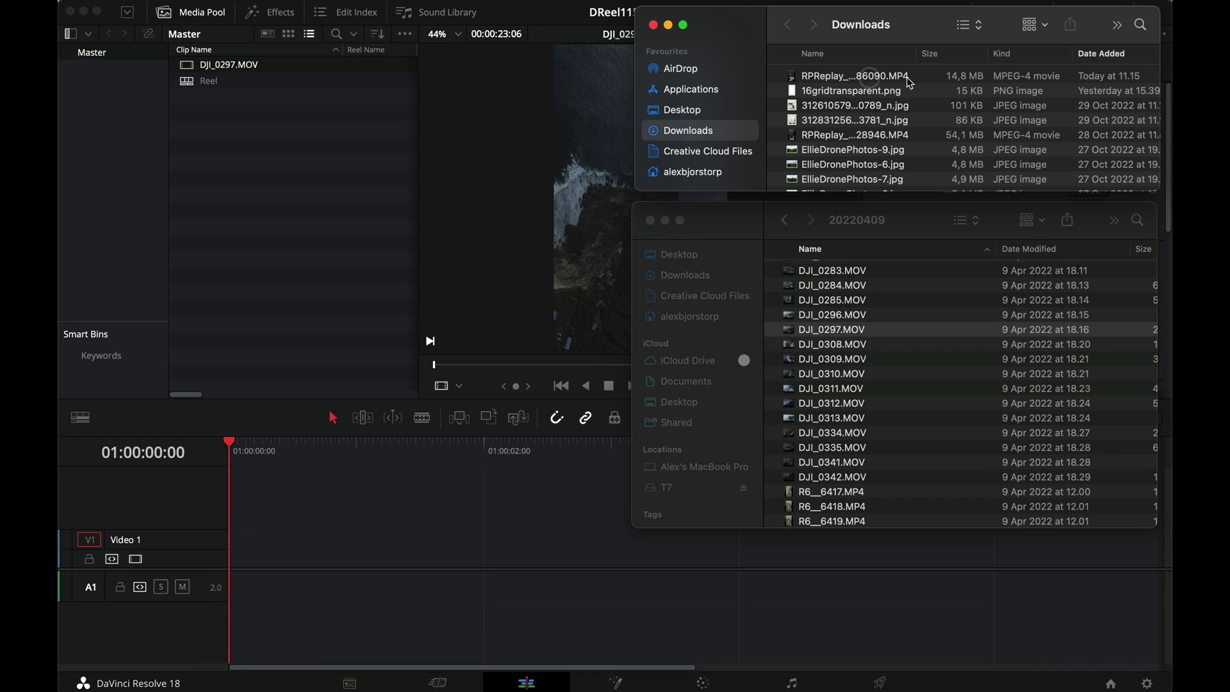
left_click_drag(897, 76, 313, 121)
left_click(269, 143)
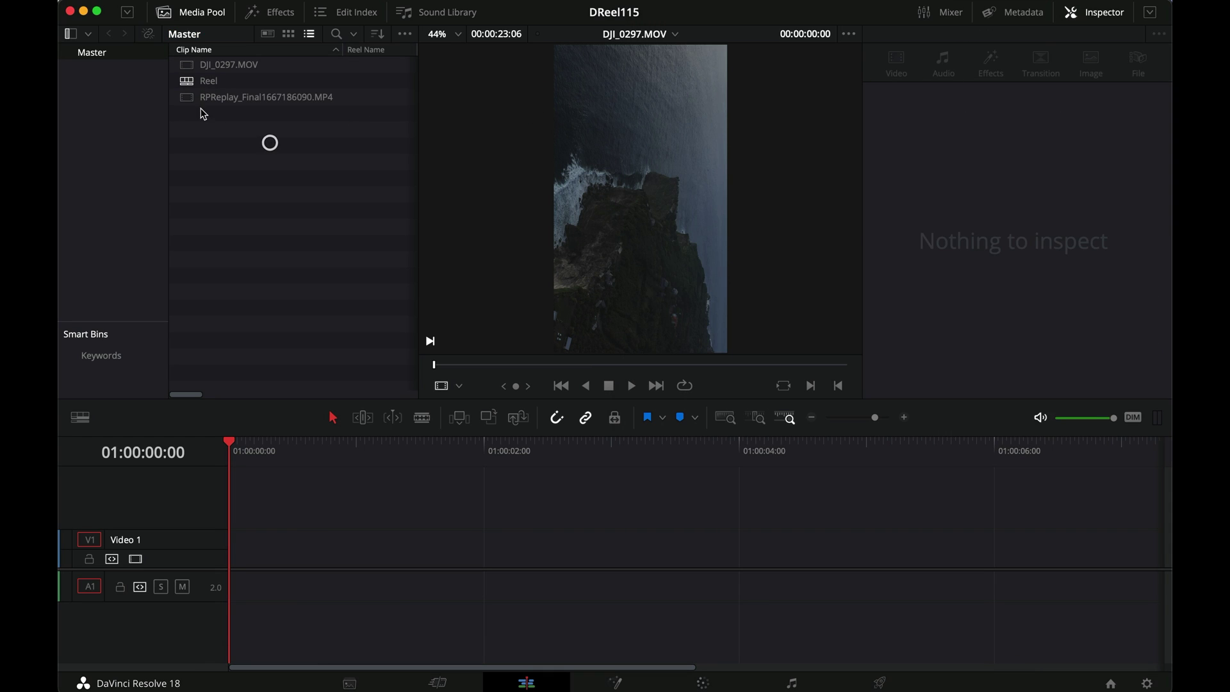
left_click(188, 101)
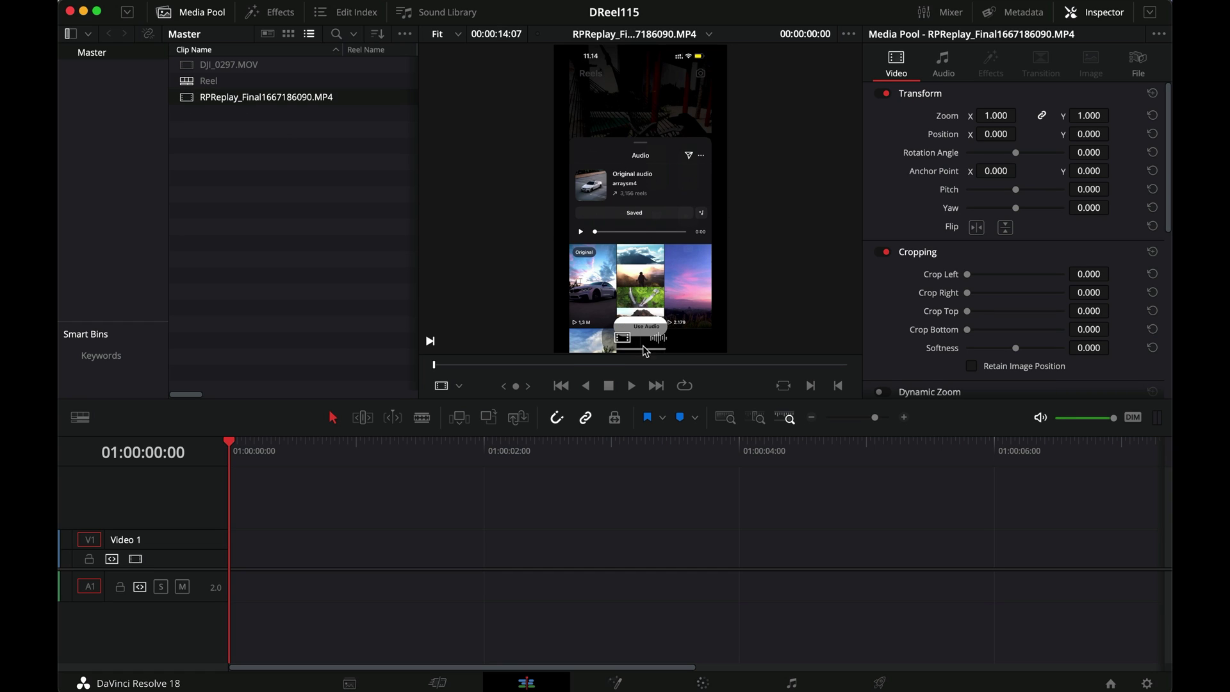
Mark its audio from 00:00:01:23 to 00:00:06:20 and place it alone on A1 at the start
left_click(465, 388)
left_click(471, 450)
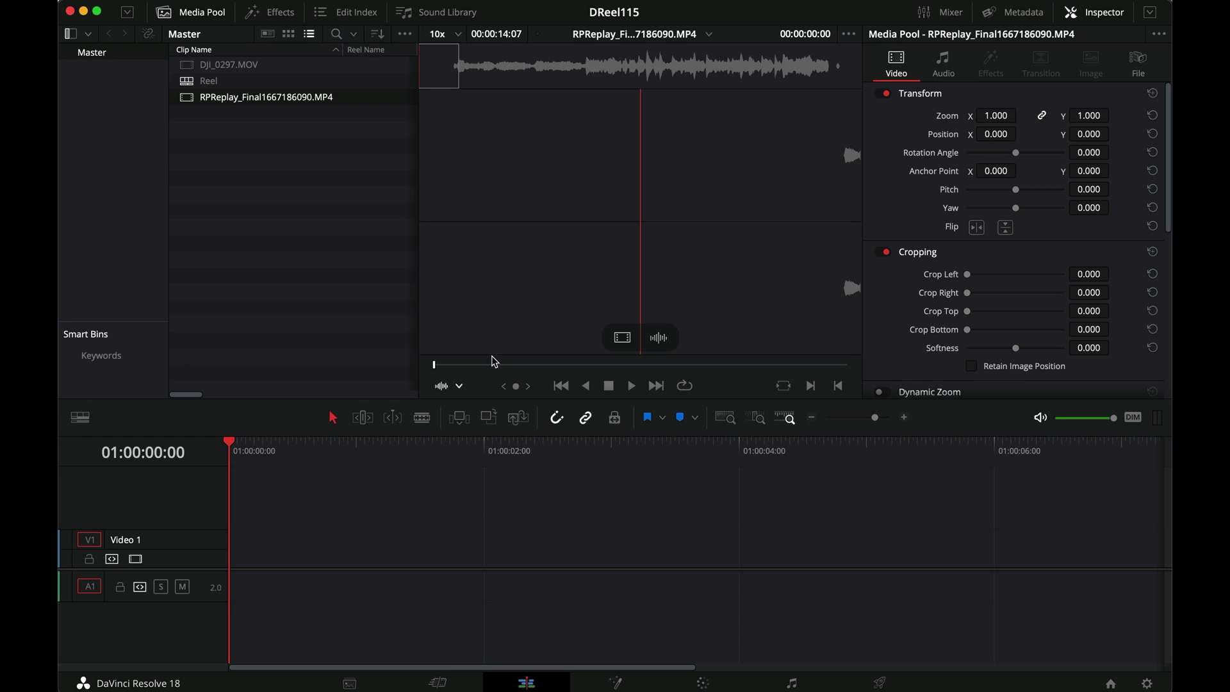
left_click(492, 364)
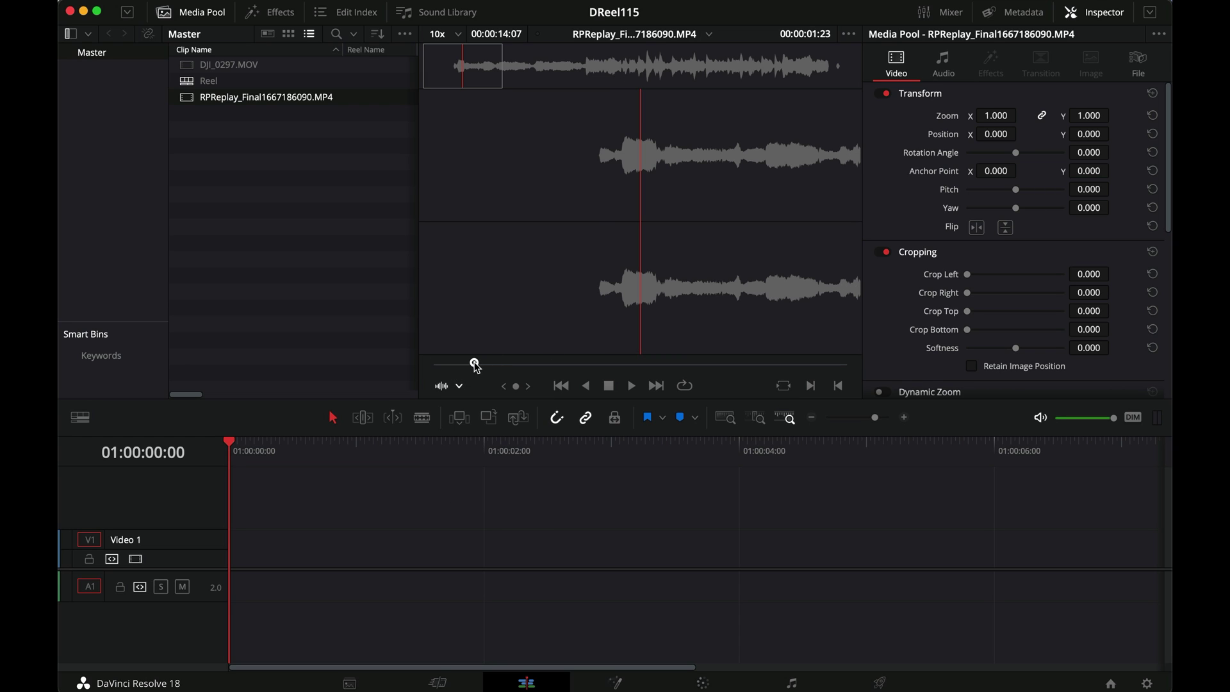
key("i")
left_click(619, 365)
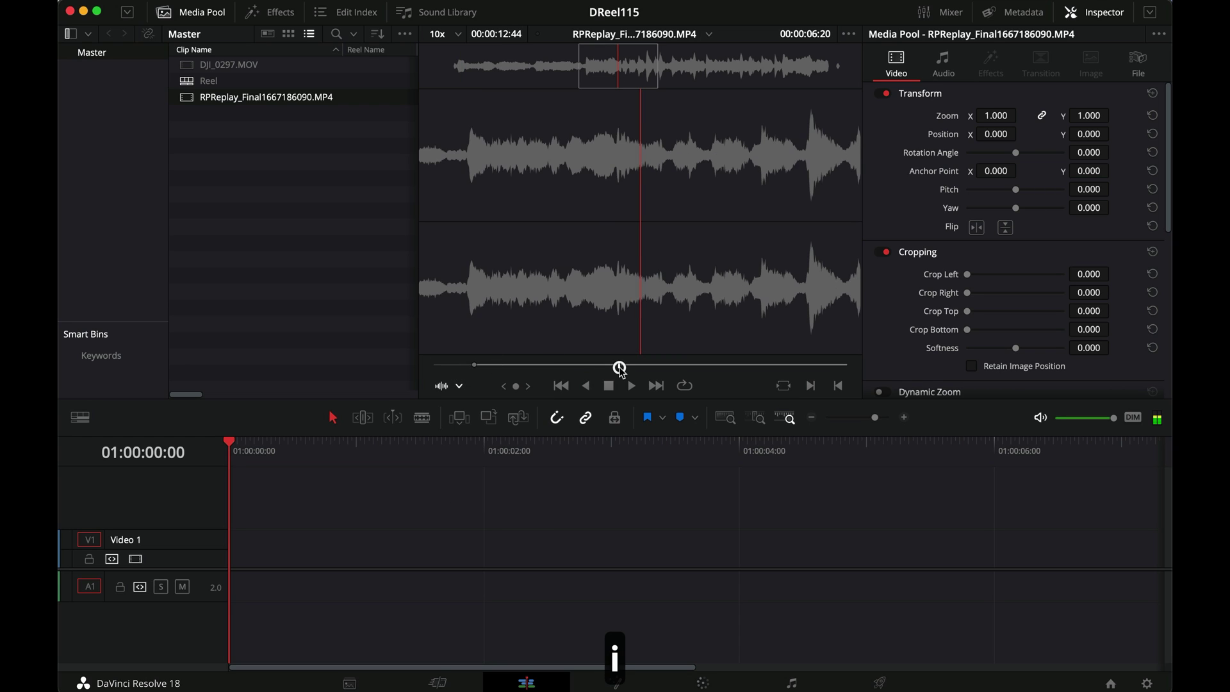
key("o")
left_click_drag(660, 334, 310, 587)
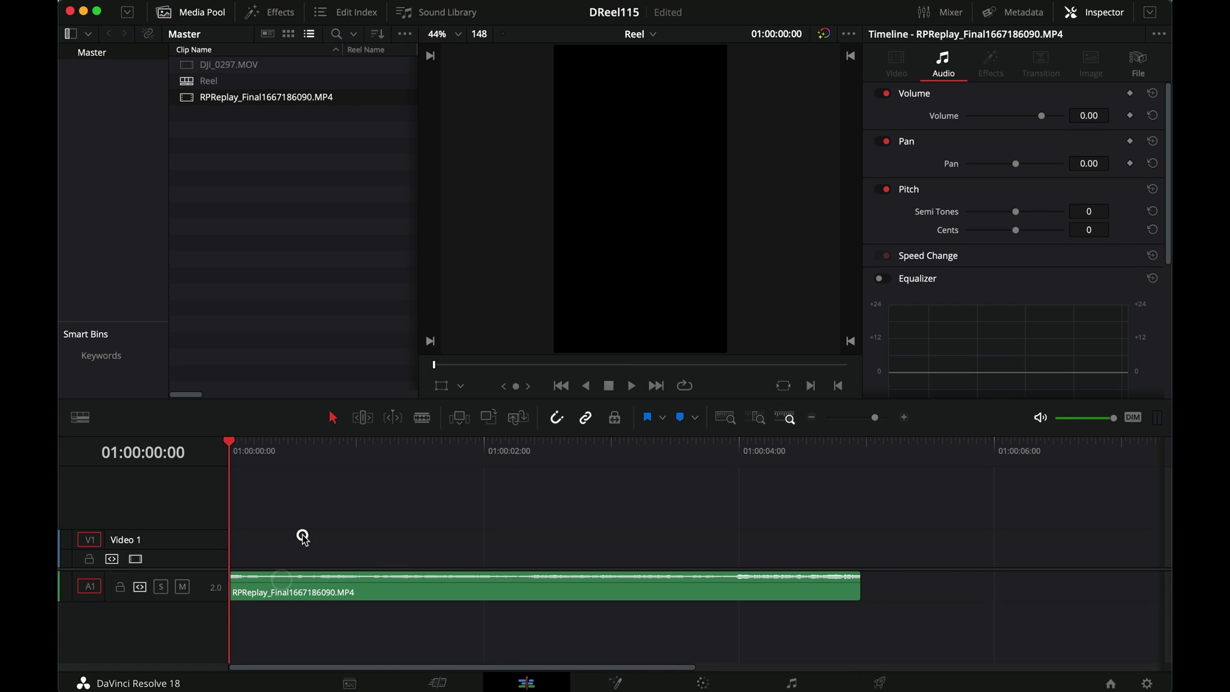
Place DJI_0297.MOV on Video 1 at the start and blade it where the audio ends
left_click(185, 59)
left_click_drag(186, 59, 245, 548)
left_click(863, 447)
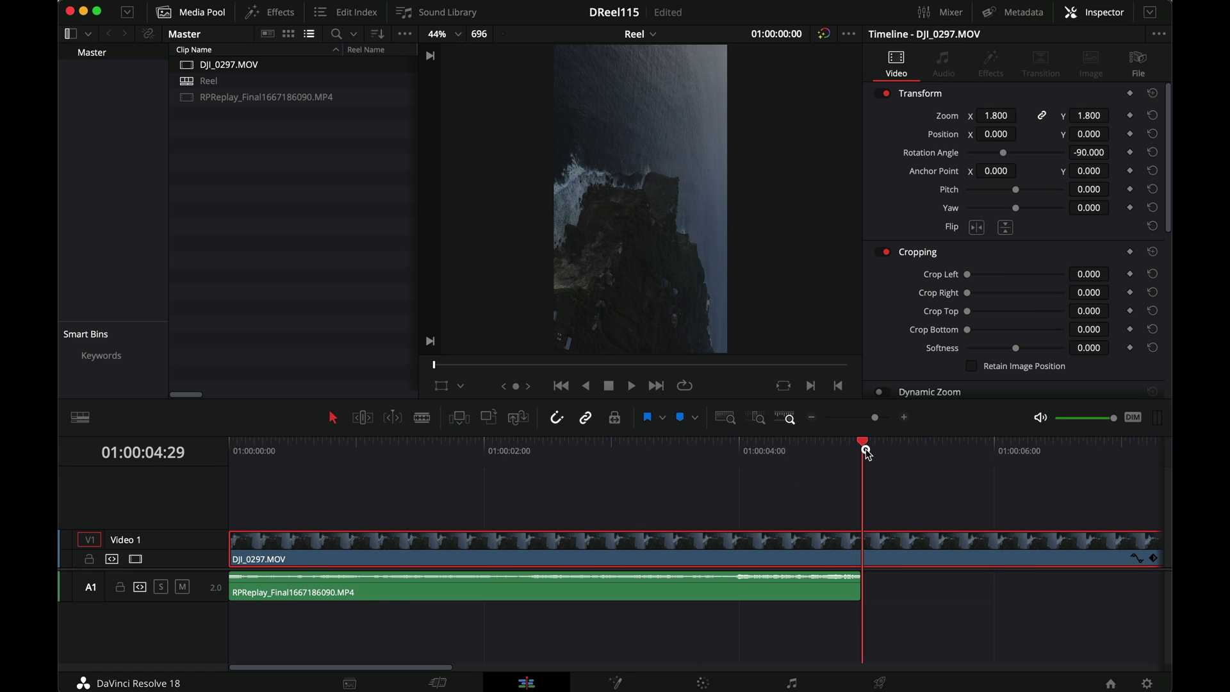
left_click(423, 426)
left_click(864, 550)
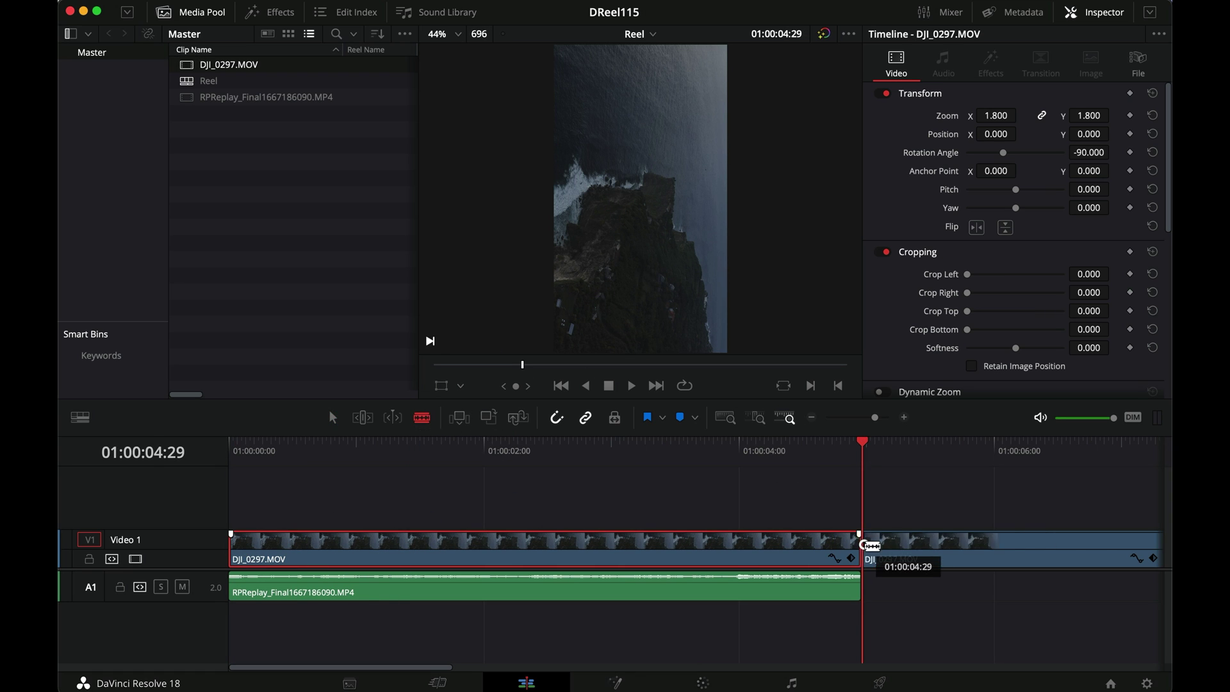
Delete the drone clip's leftover tail and scrub through the edit to check it
key("a")
left_click(906, 556)
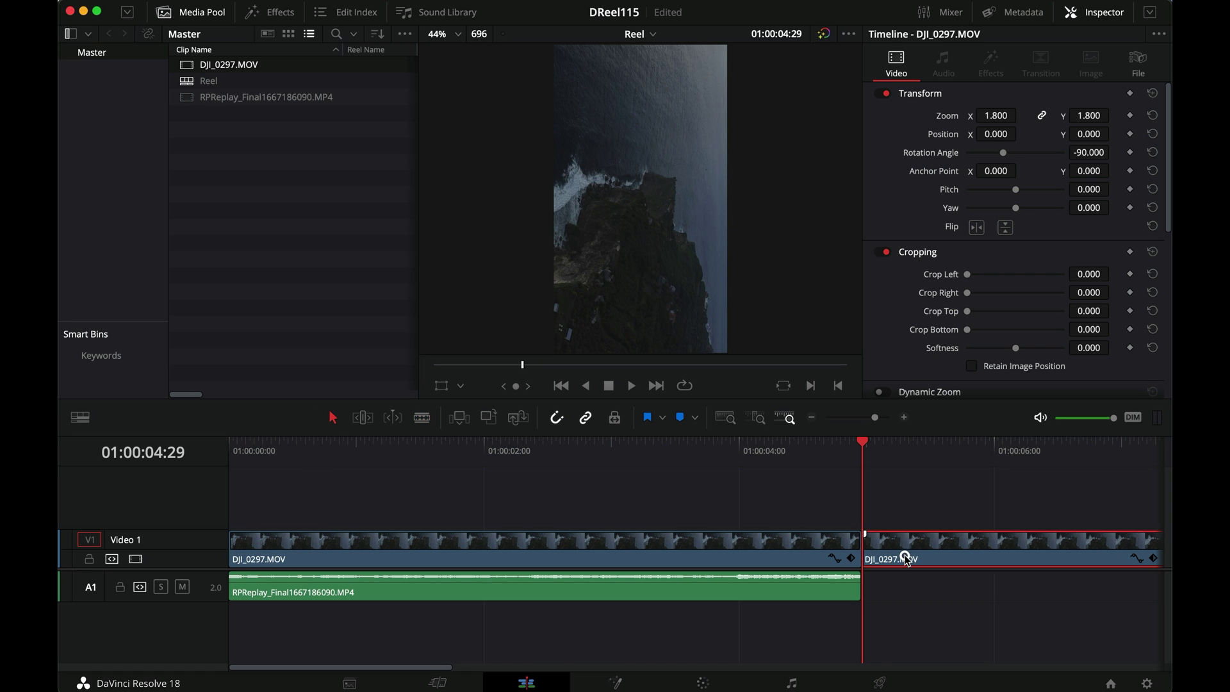
key("BackSpace")
left_click(596, 448)
left_click_drag(595, 452, 558, 478)
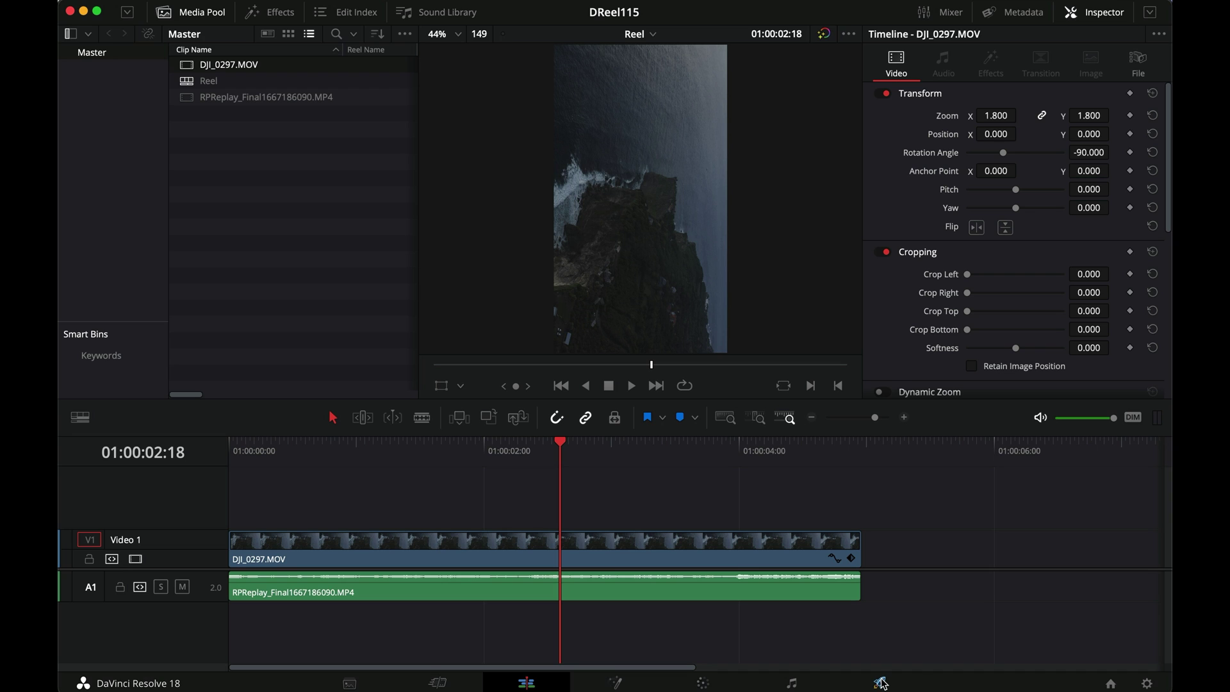
On the Deliver page, load the Reels render preset and name the output file DReel115
left_click(702, 682)
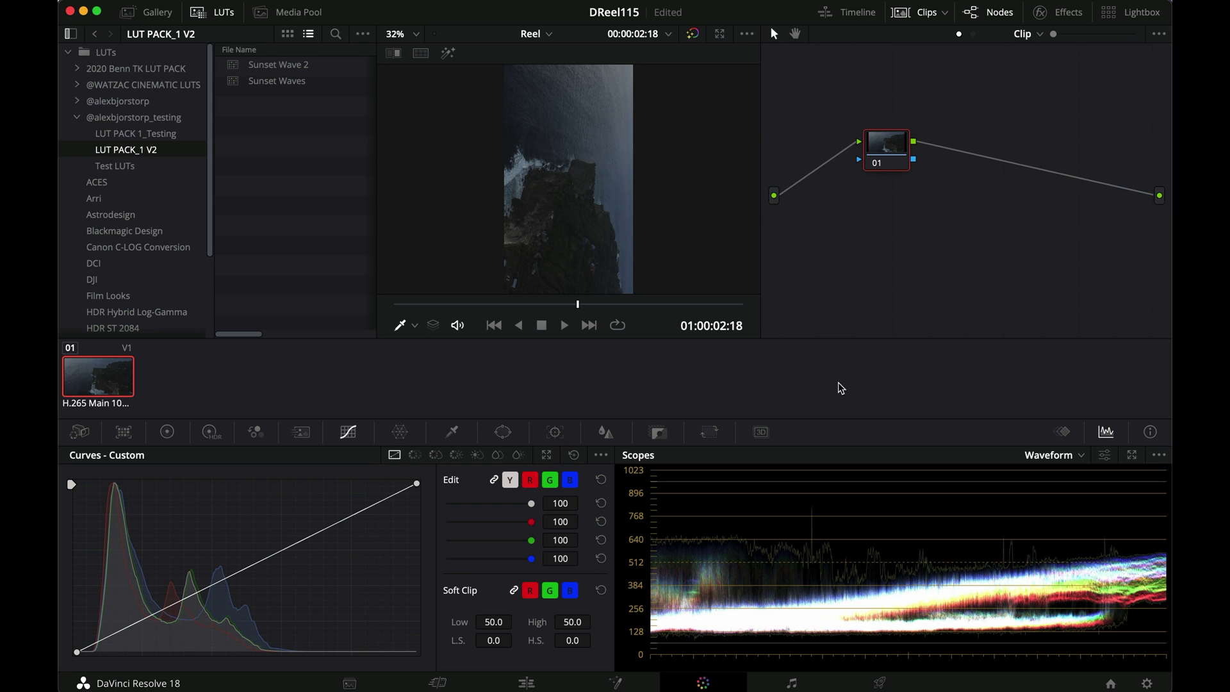
left_click(880, 683)
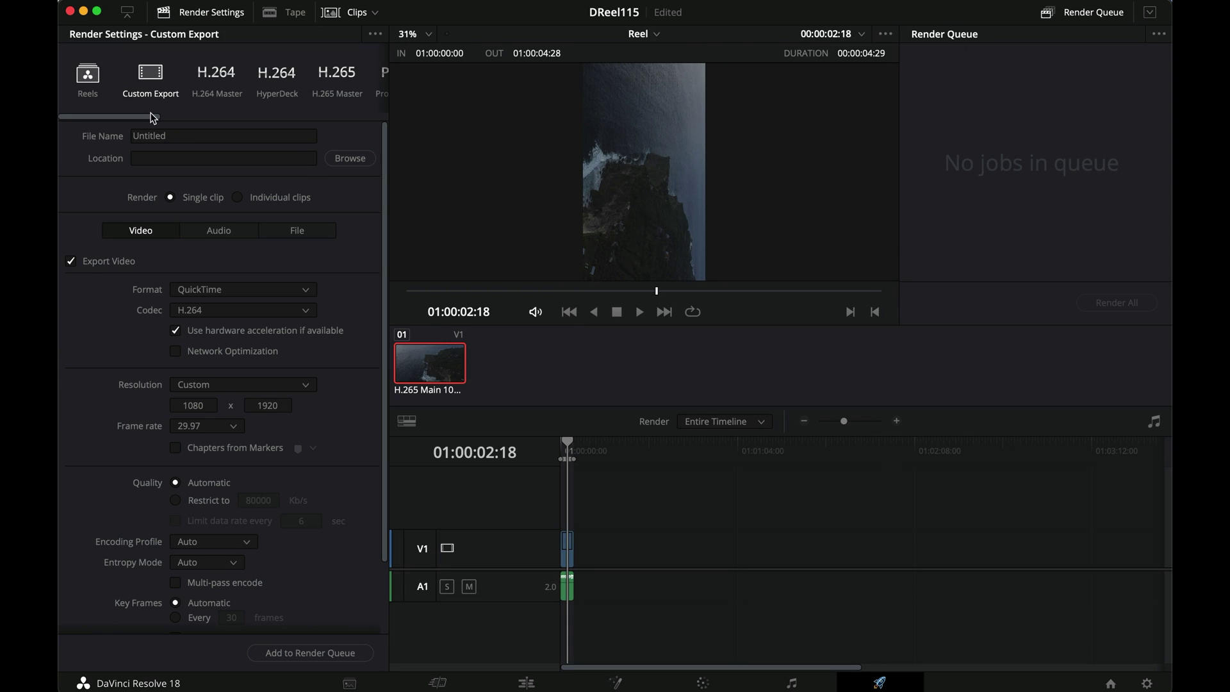
left_click(89, 78)
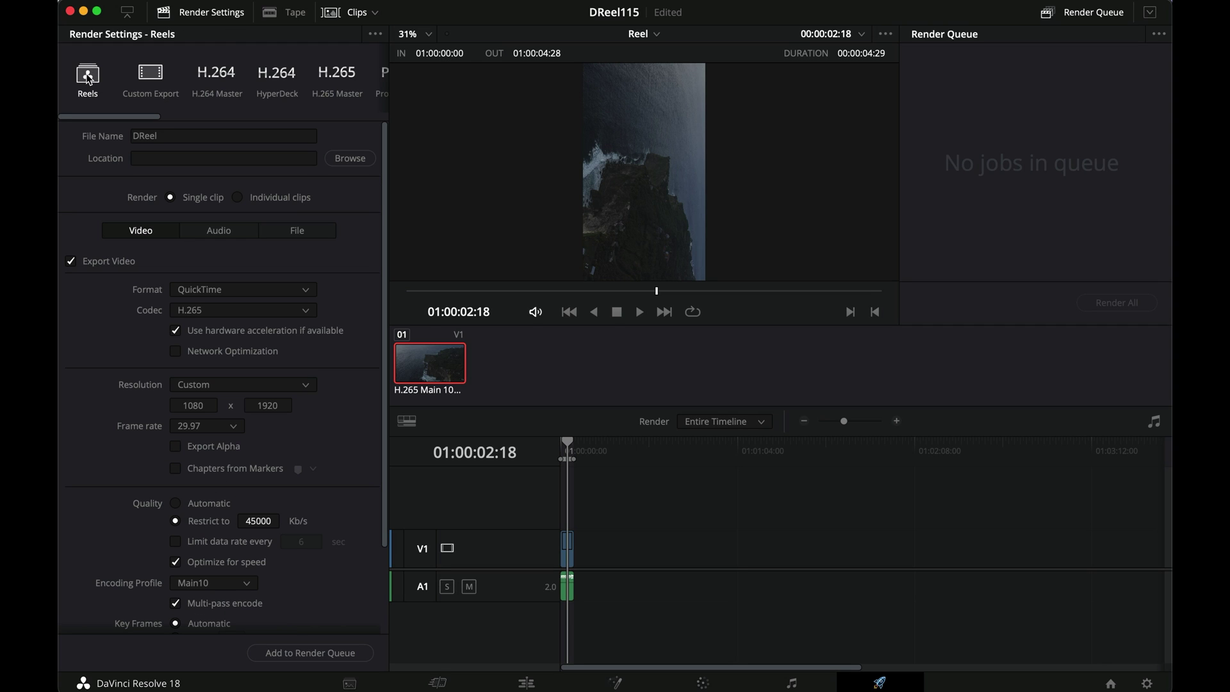
left_click(180, 135)
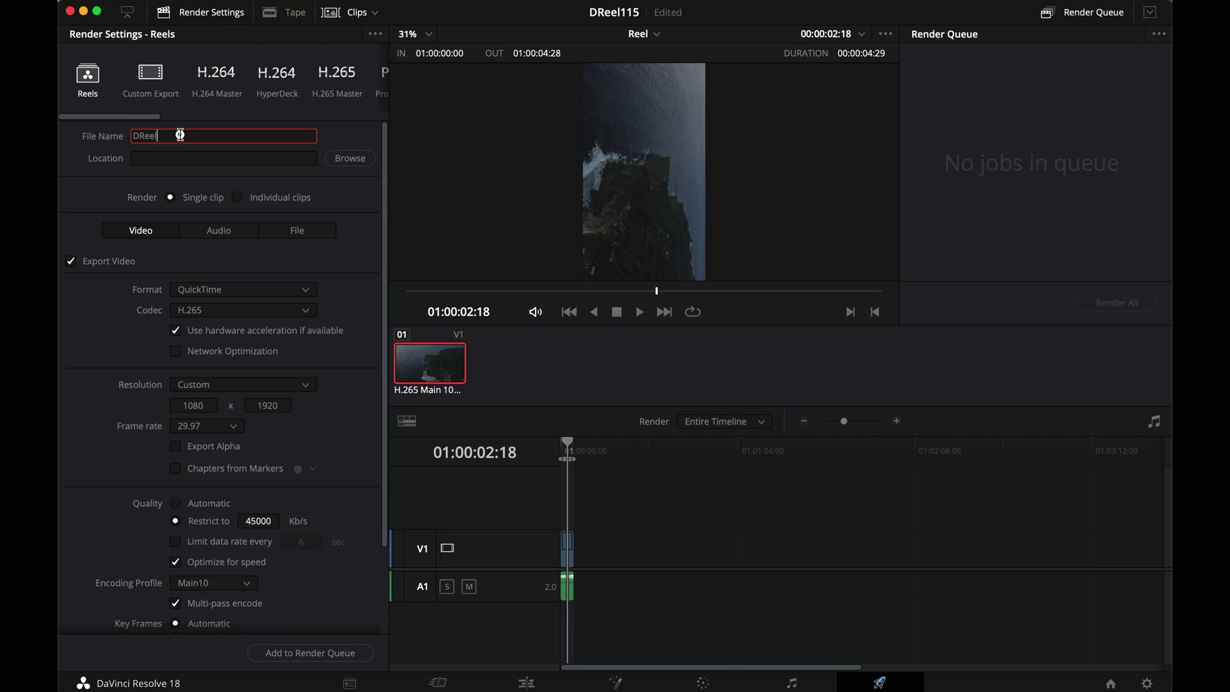
type("115")
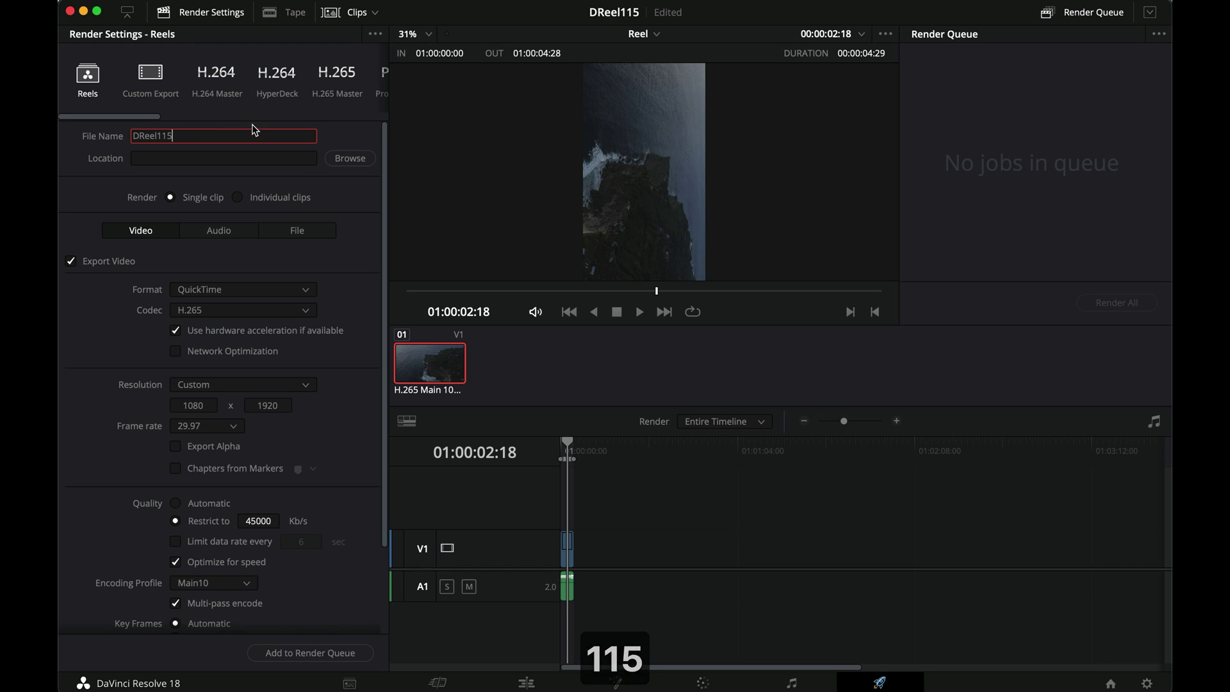
left_click(160, 157)
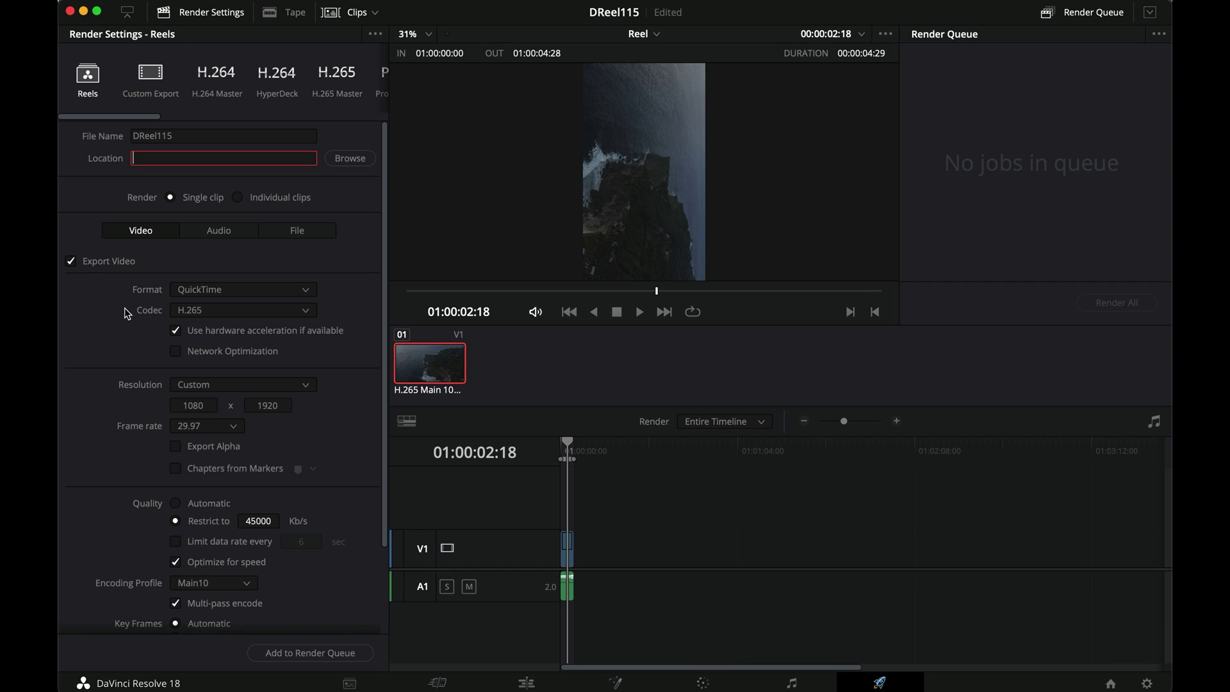
left_click(216, 291)
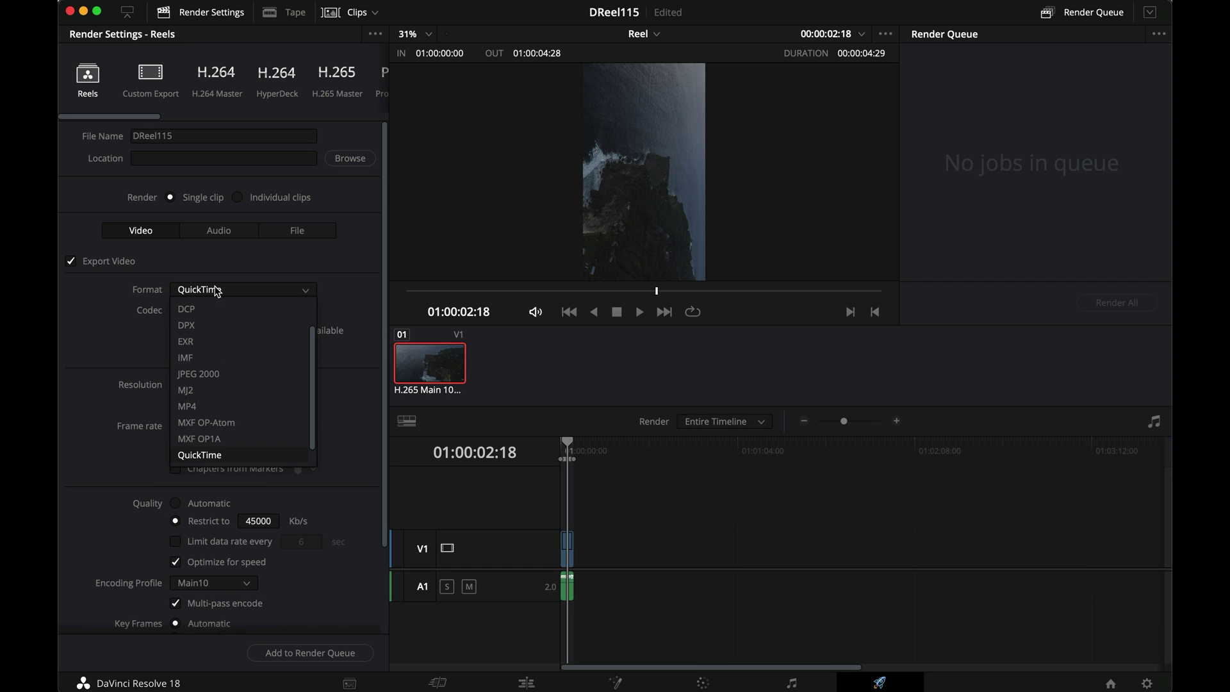
scroll(226, 382, "down", 1)
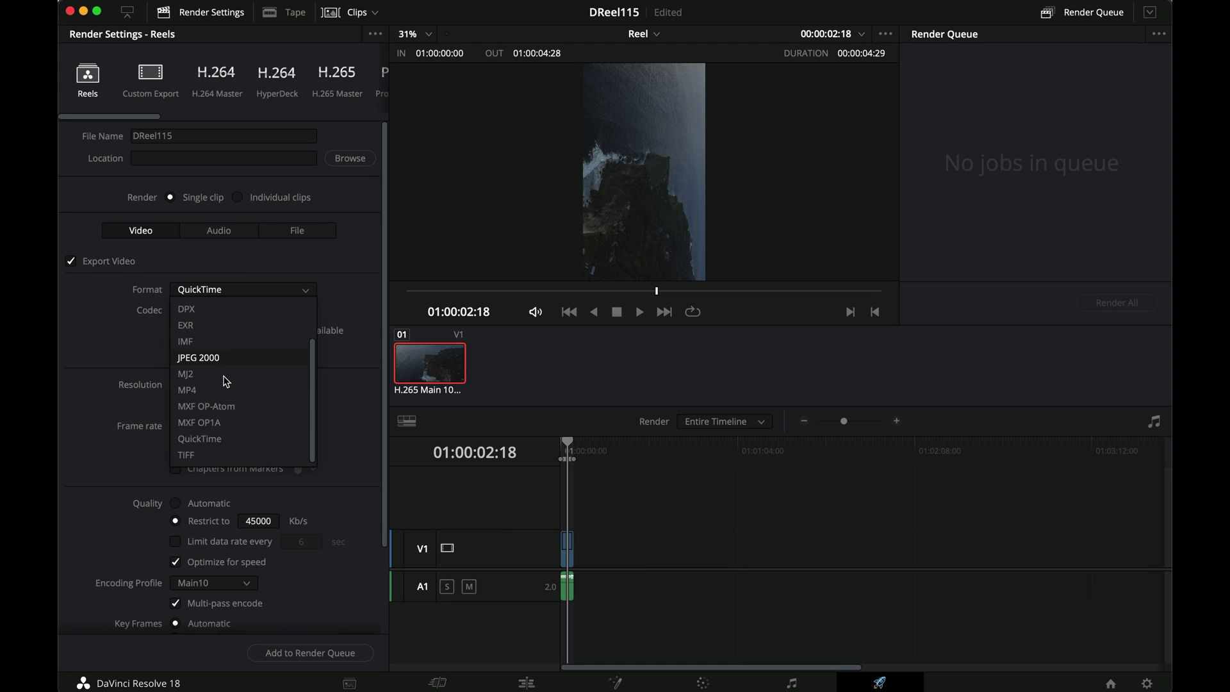
scroll(211, 389, "up", 3)
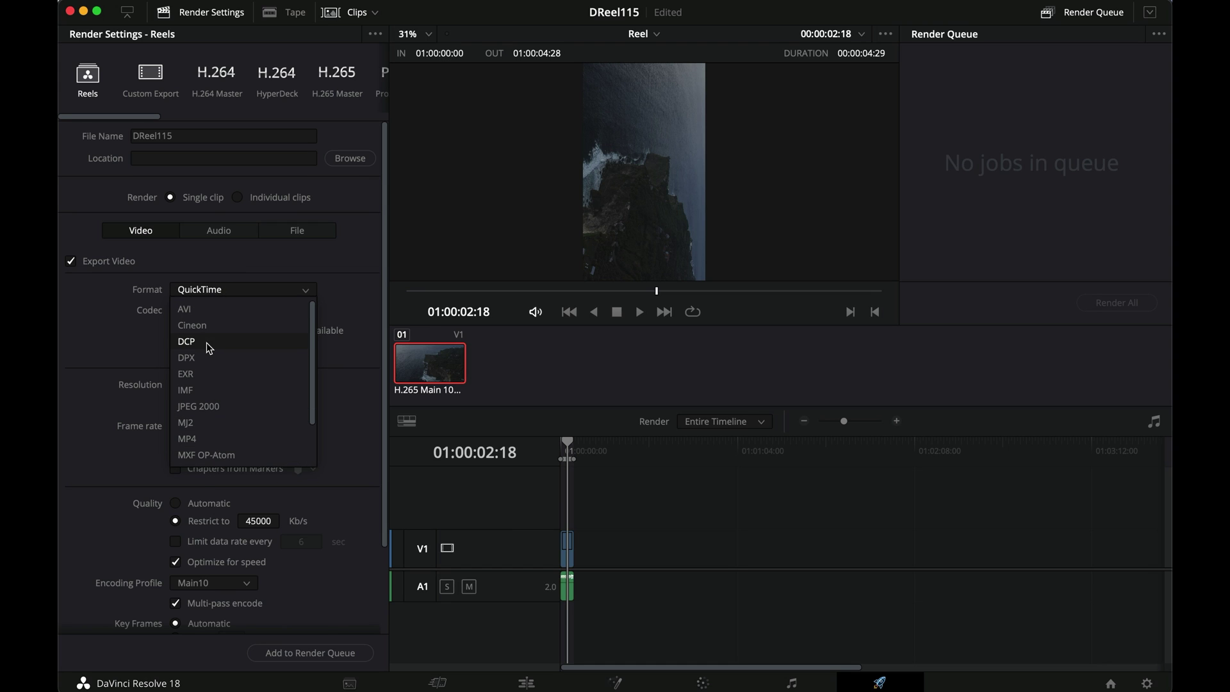
left_click(127, 324)
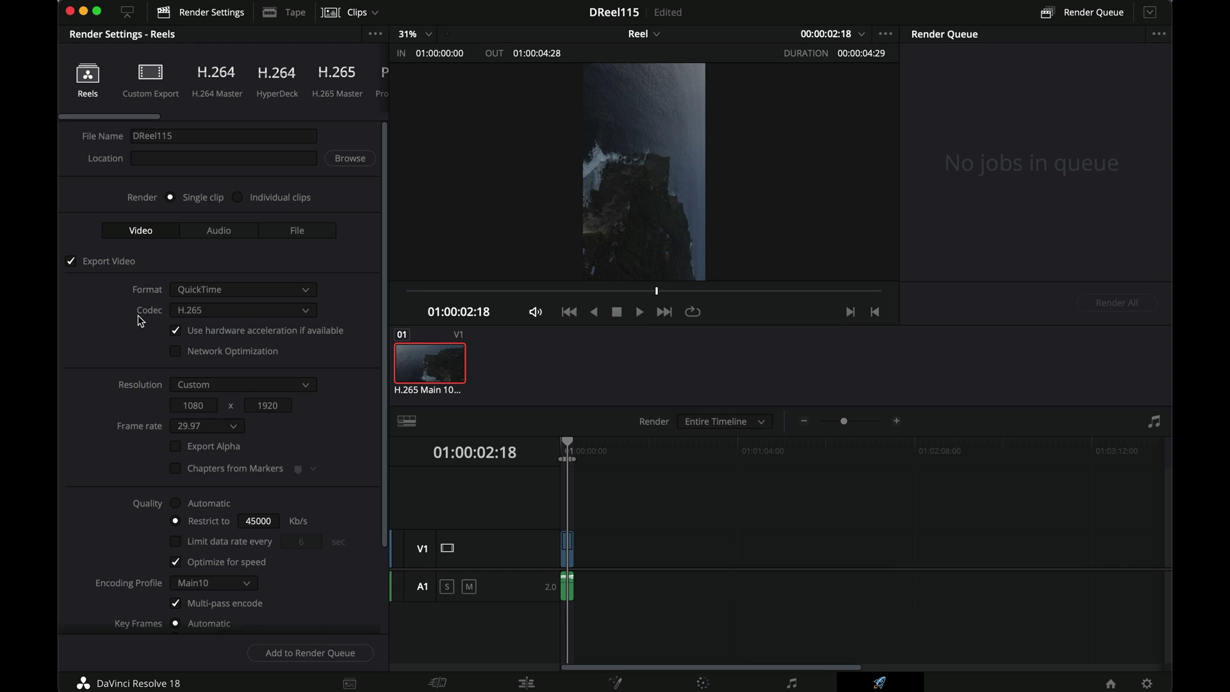
left_click(213, 313)
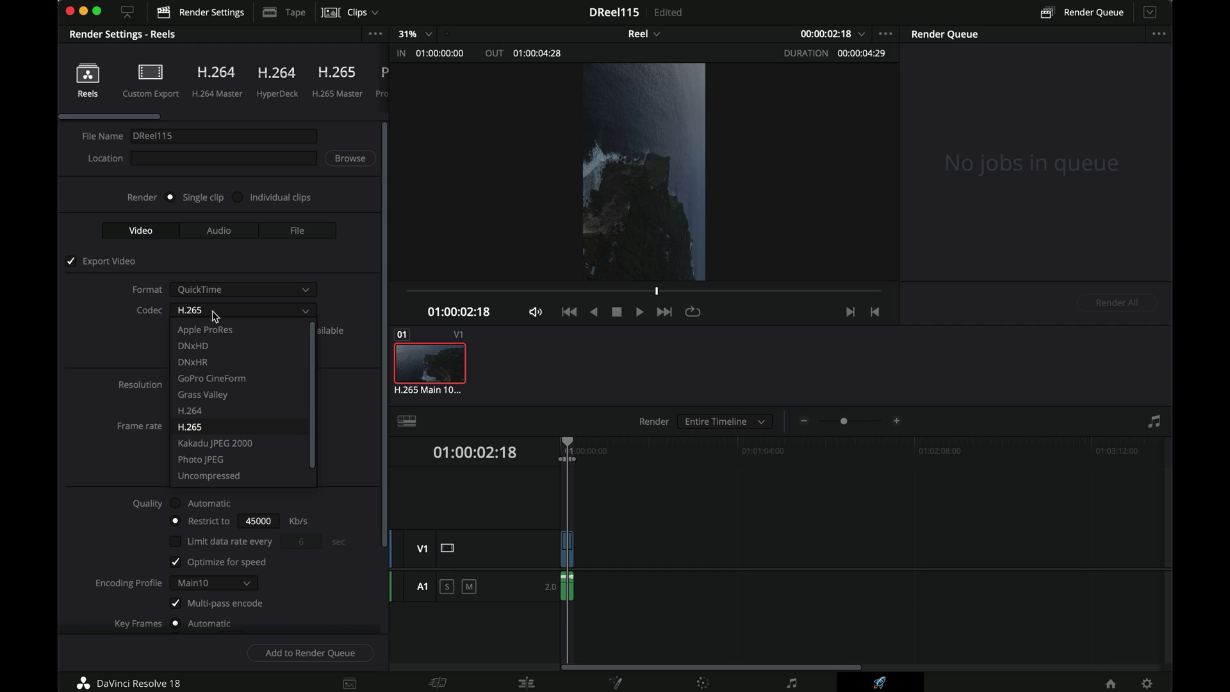
left_click(219, 426)
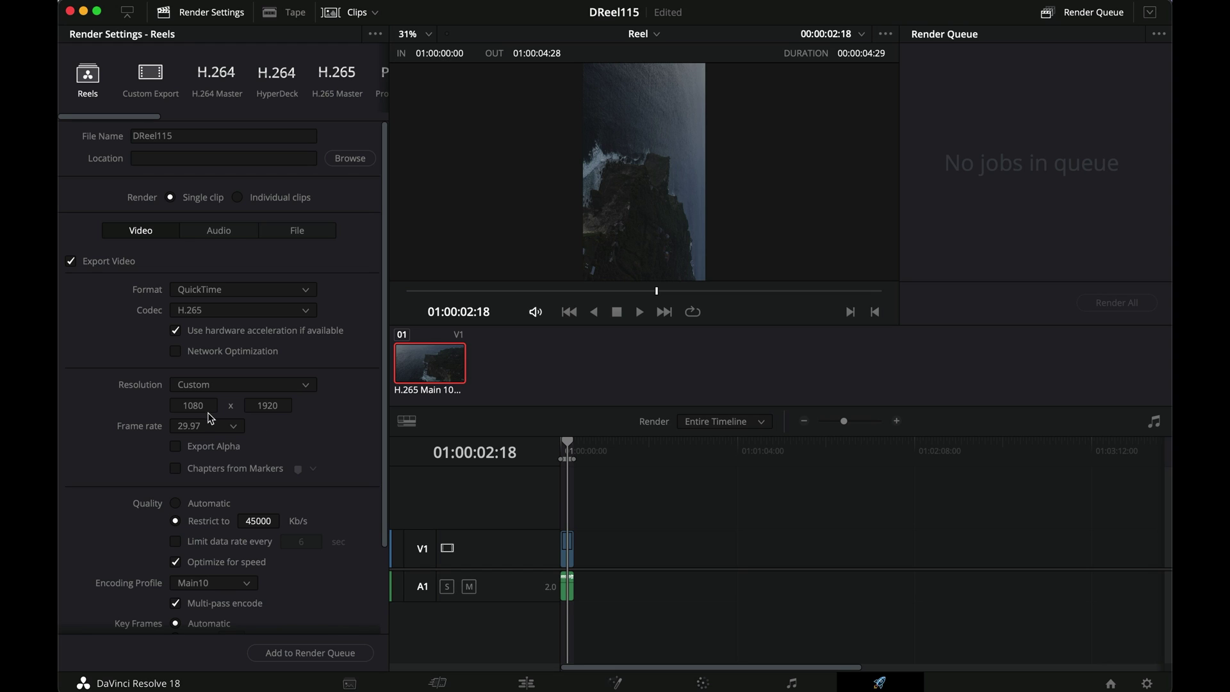
left_click(277, 428)
left_click(270, 429)
scroll(138, 545, "down", 3)
scroll(140, 539, "down", 2)
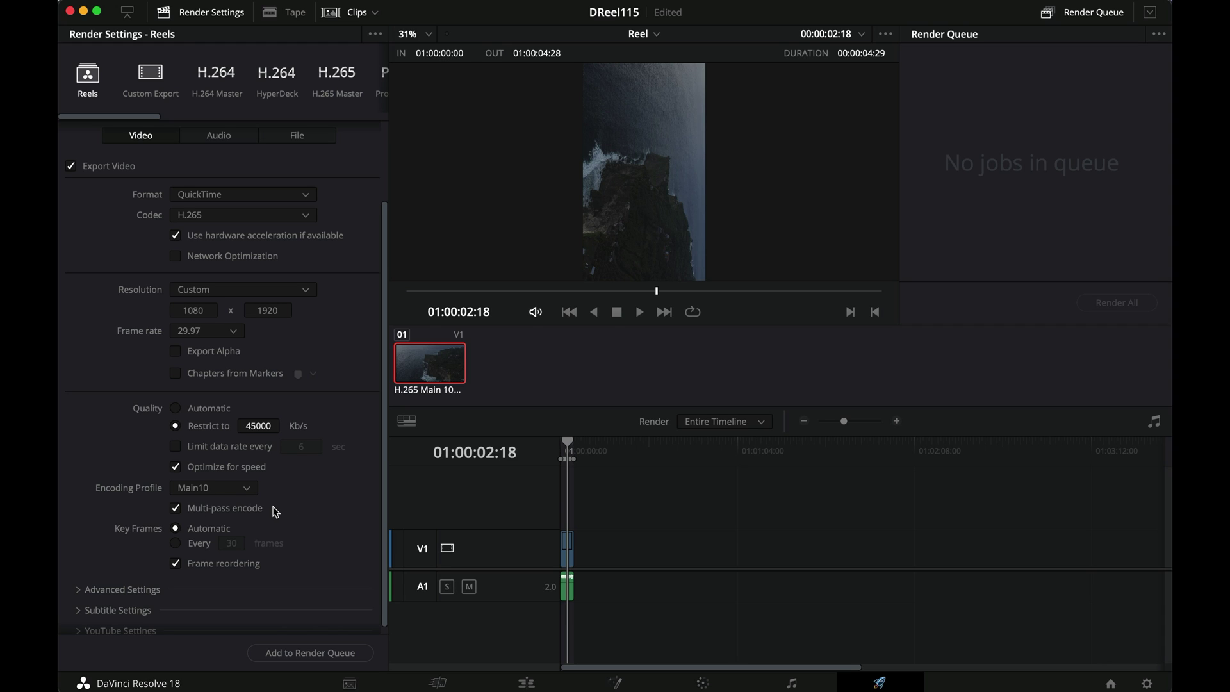
scroll(275, 512, "down", 1)
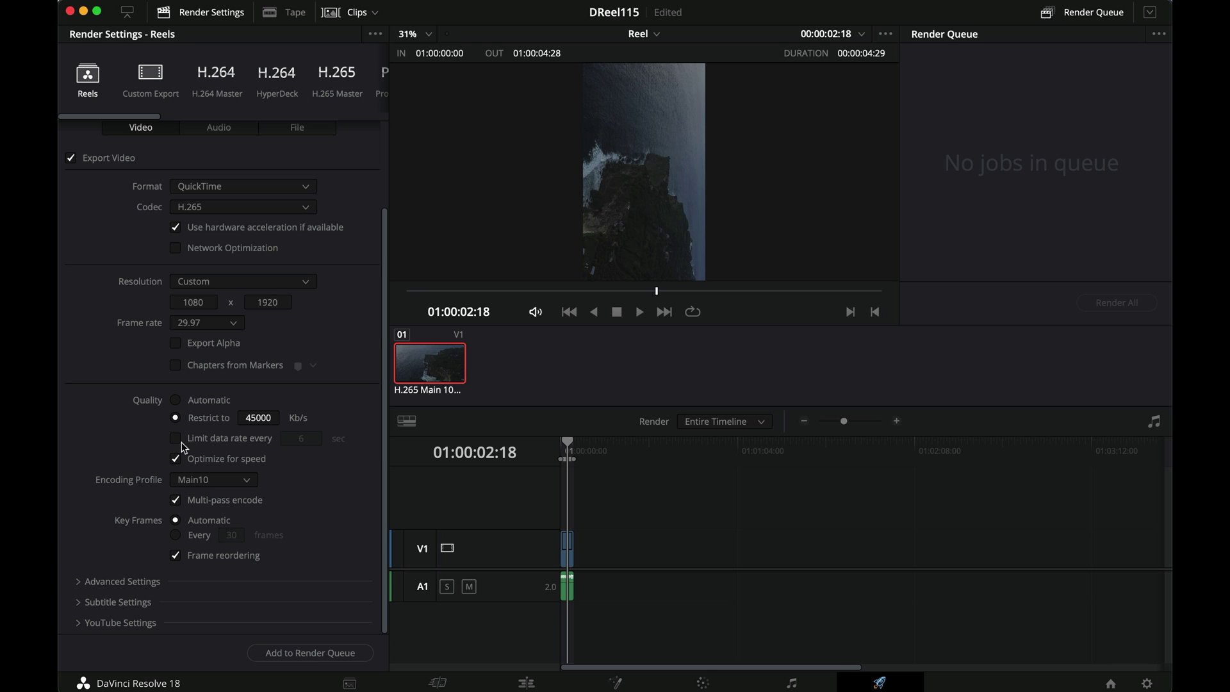
scroll(104, 444, "up", 1)
scroll(104, 442, "up", 5)
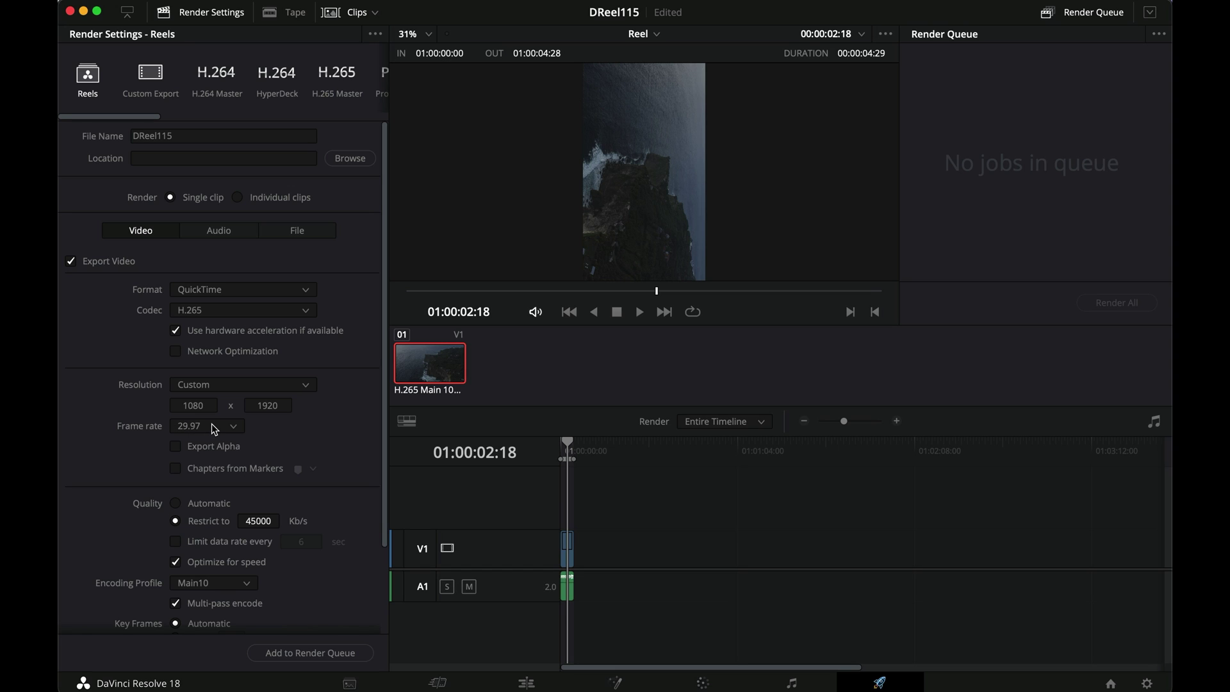
Return to the Edit page and review the Reel timeline's settings, cancelling without changes
left_click(526, 683)
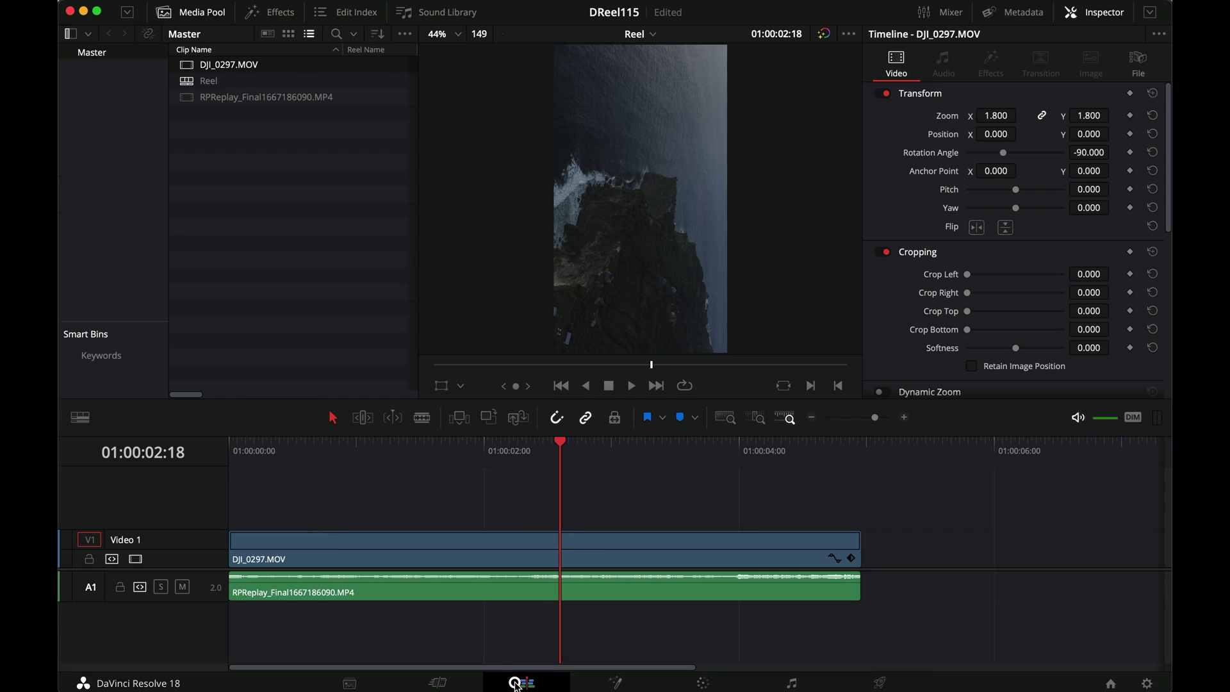
left_click(211, 81)
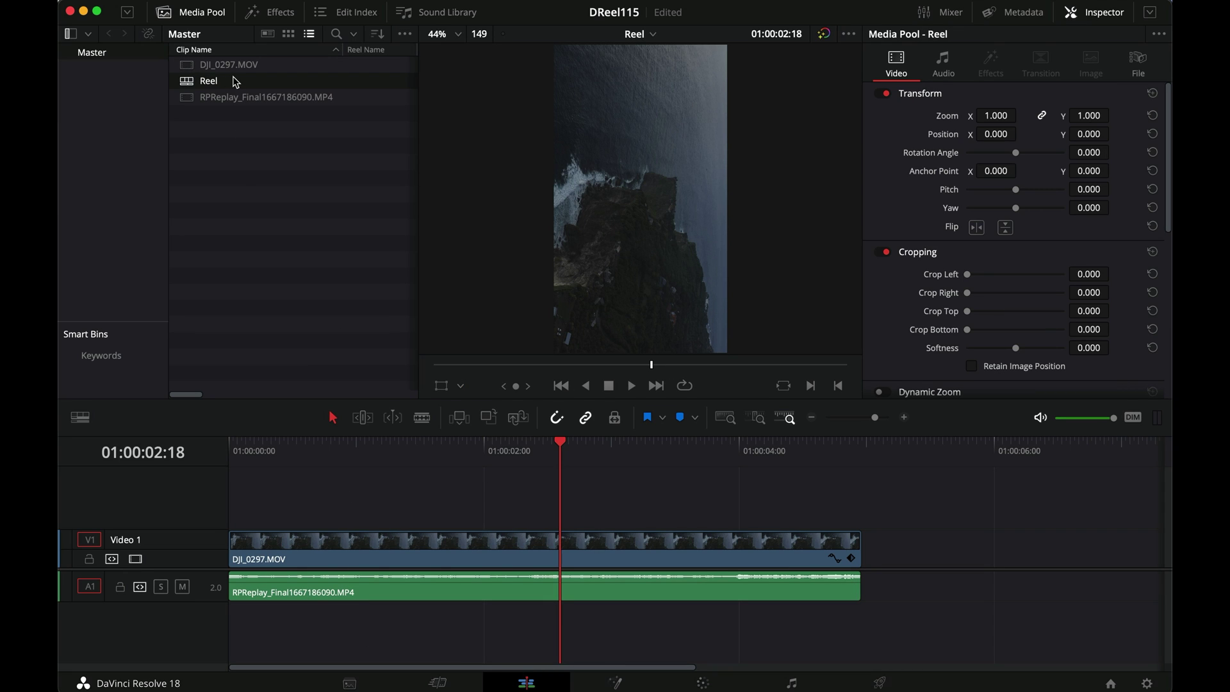
right_click(235, 82)
mouse_move(289, 88)
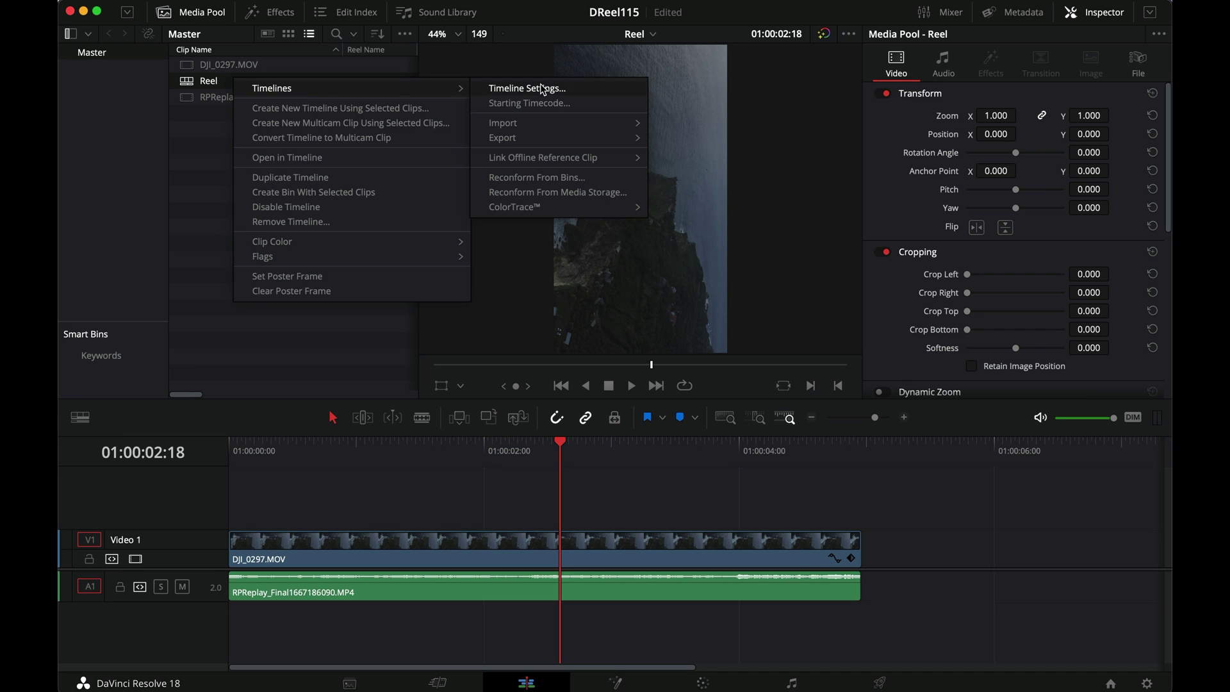
left_click(551, 87)
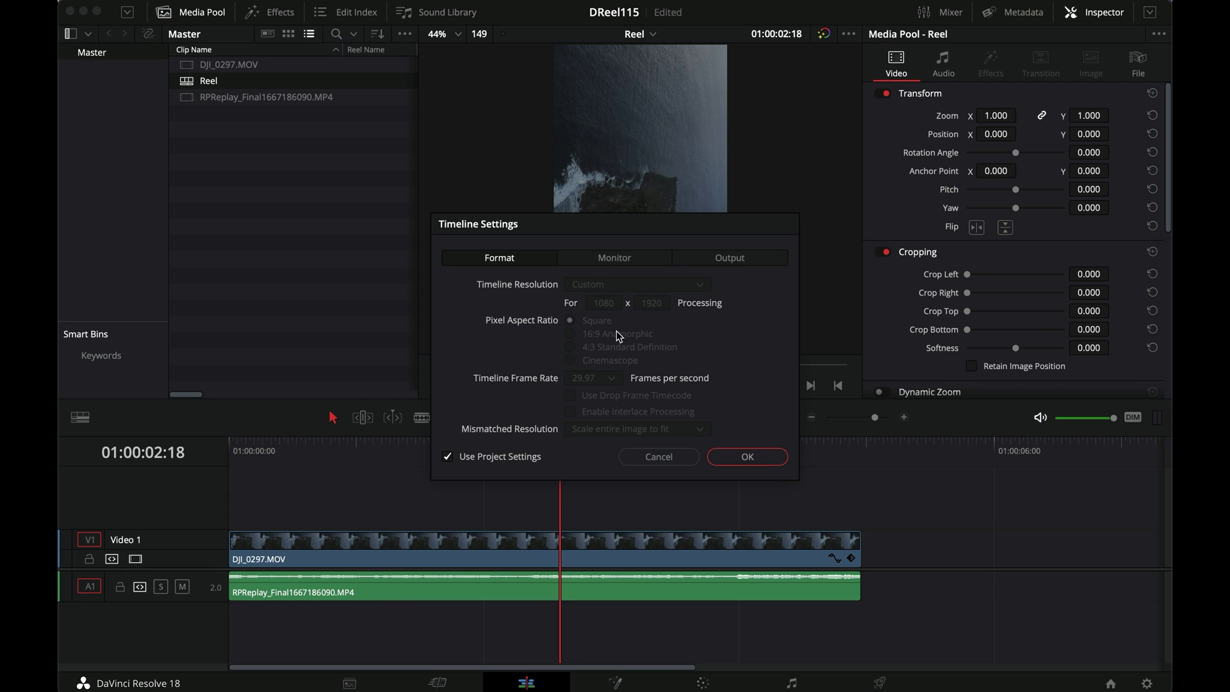
left_click(660, 458)
left_click(220, 209)
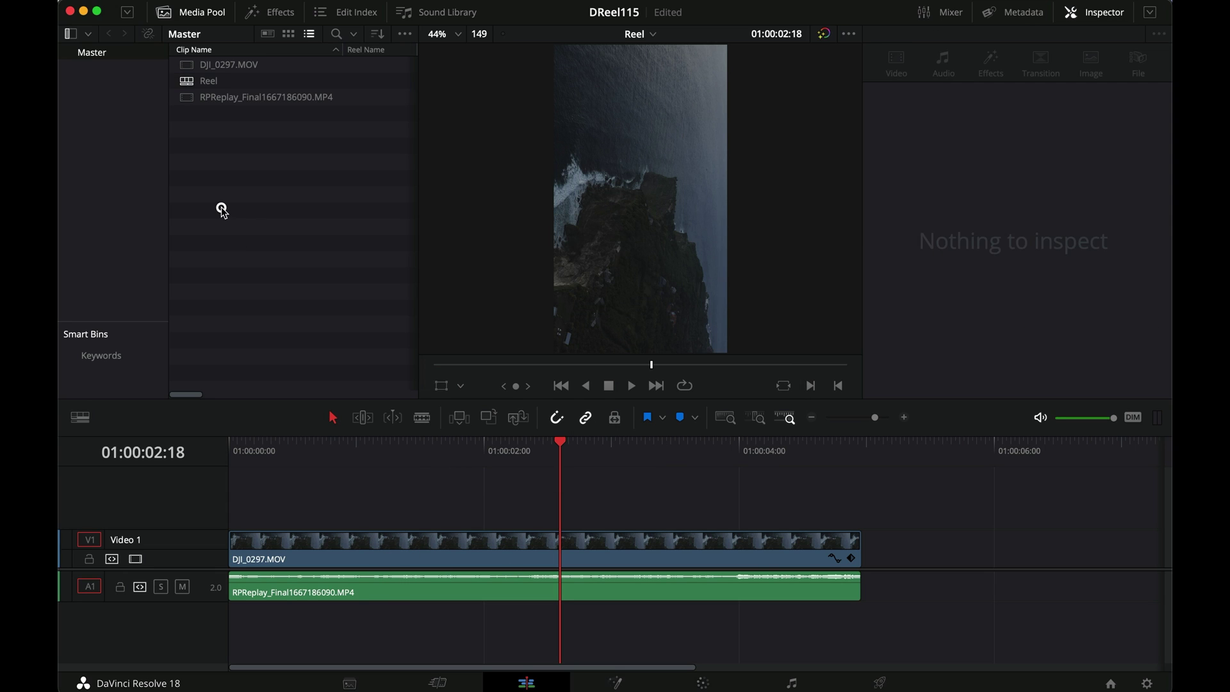
right_click(249, 204)
Create an empty timeline named 'Reel 2' at custom 1080x1920, 29.97 fps, then select Reel
mouse_move(300, 224)
left_click(533, 214)
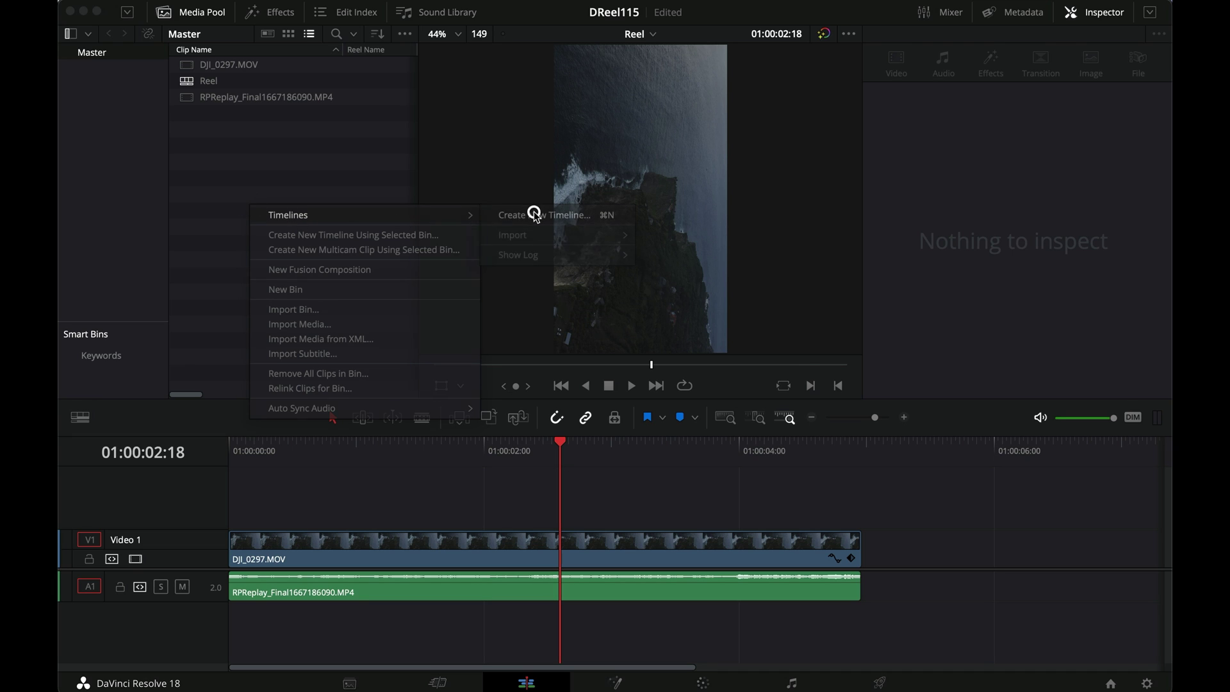
type("Reel 2")
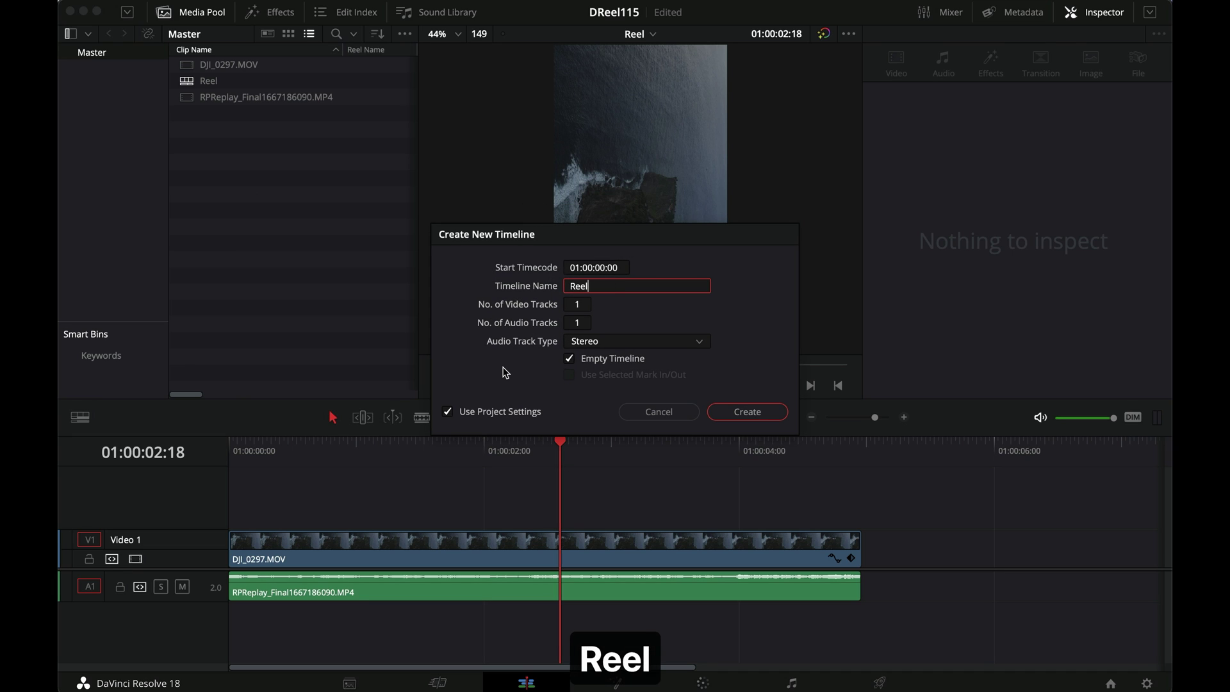
left_click(449, 414)
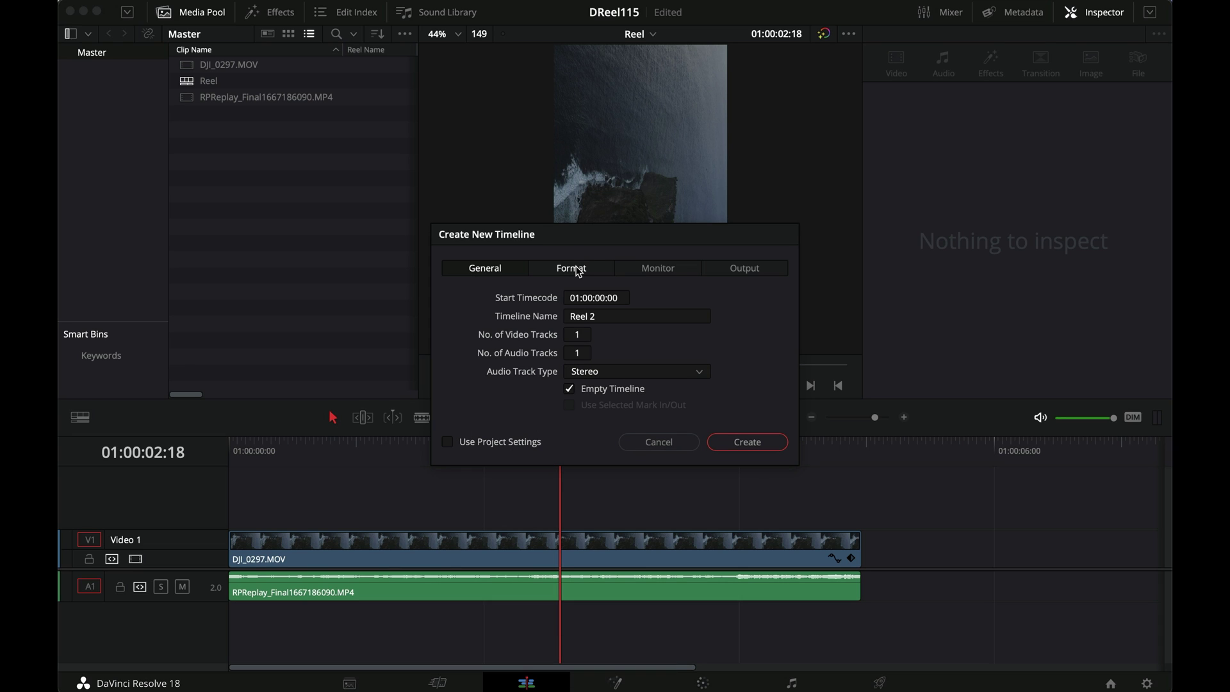
left_click(575, 266)
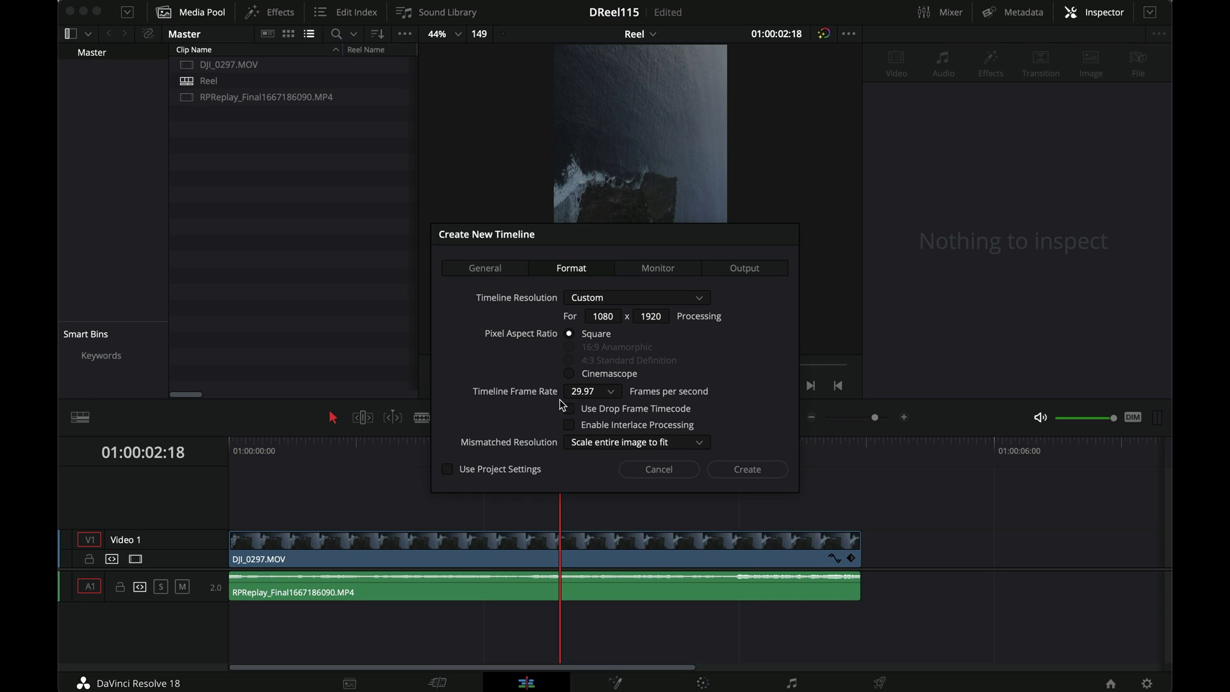
left_click(747, 469)
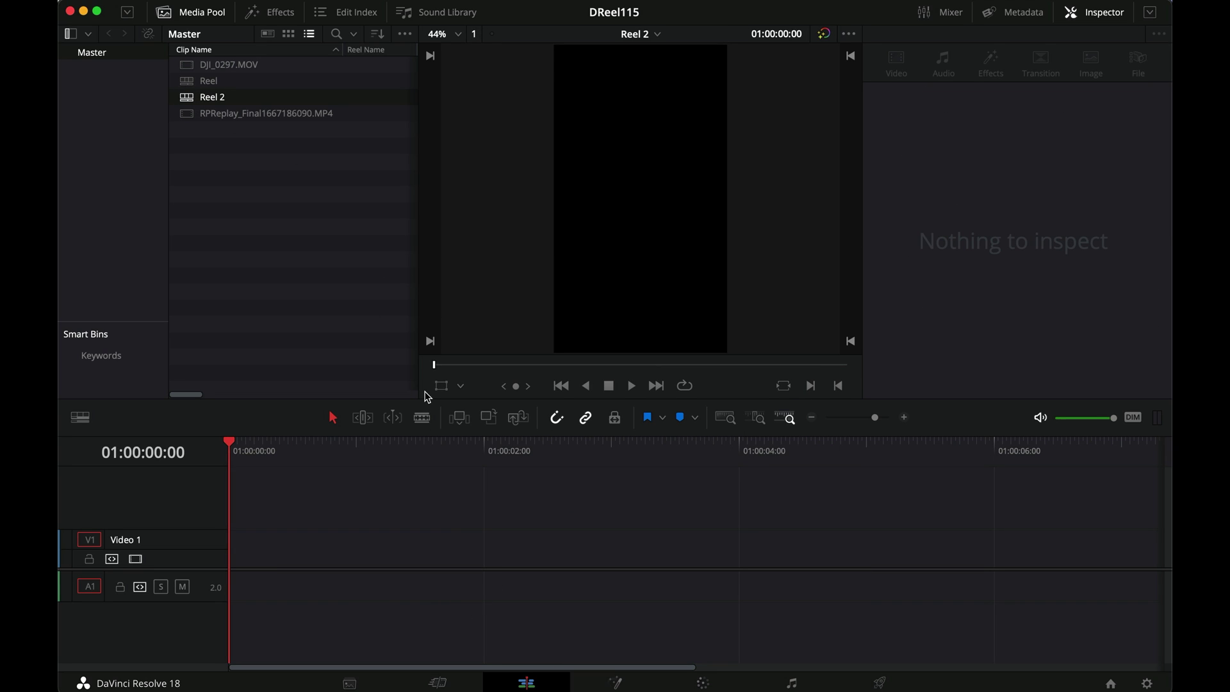
left_click(187, 79)
Open the Reel timeline and copy its DJI_0297.MOV video and RPReplay audio clips
double_click(188, 79)
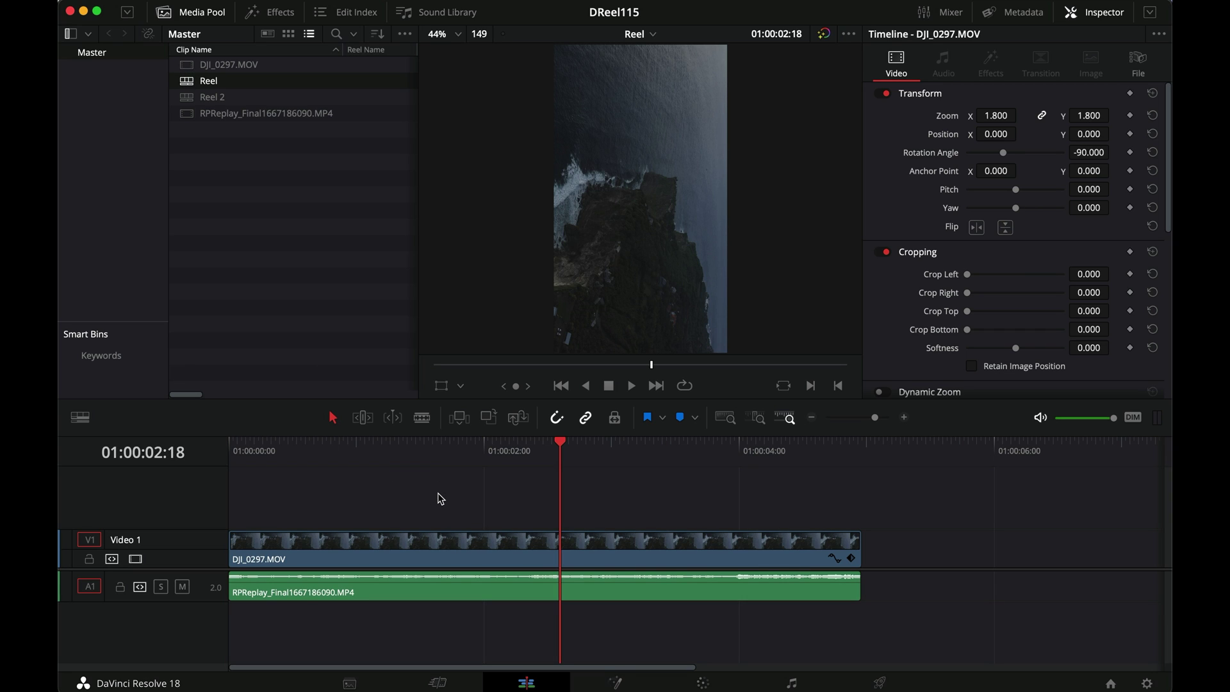
key("super+a")
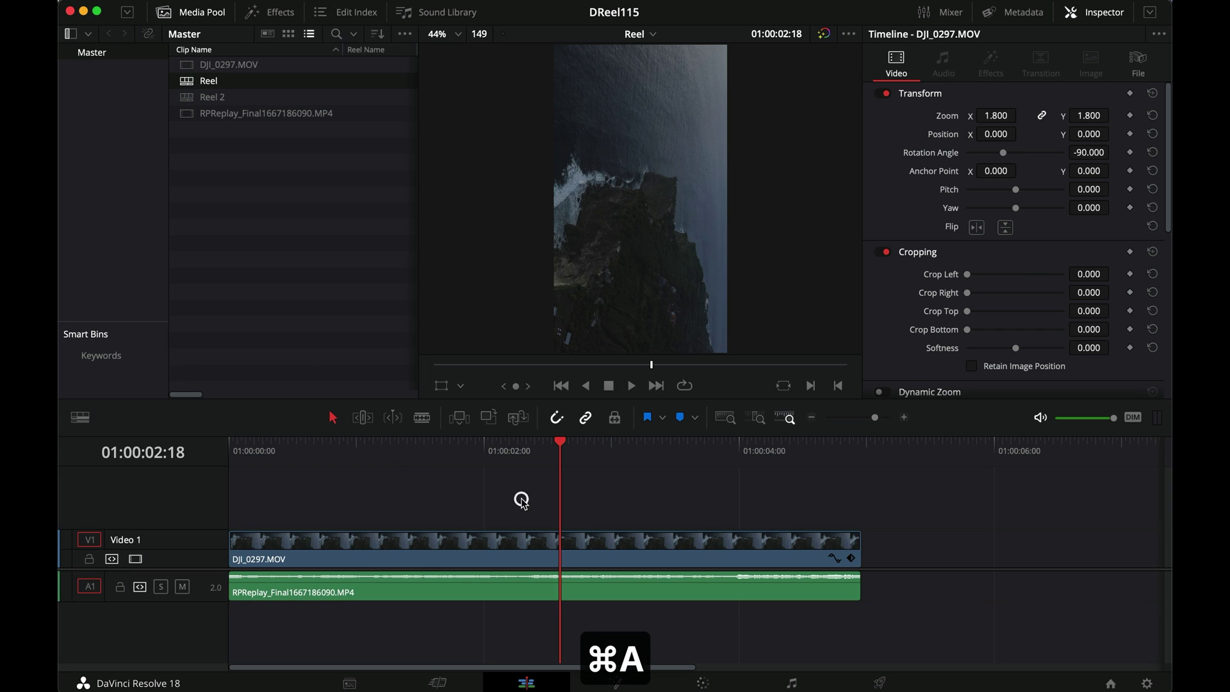
left_click_drag(893, 489, 363, 646)
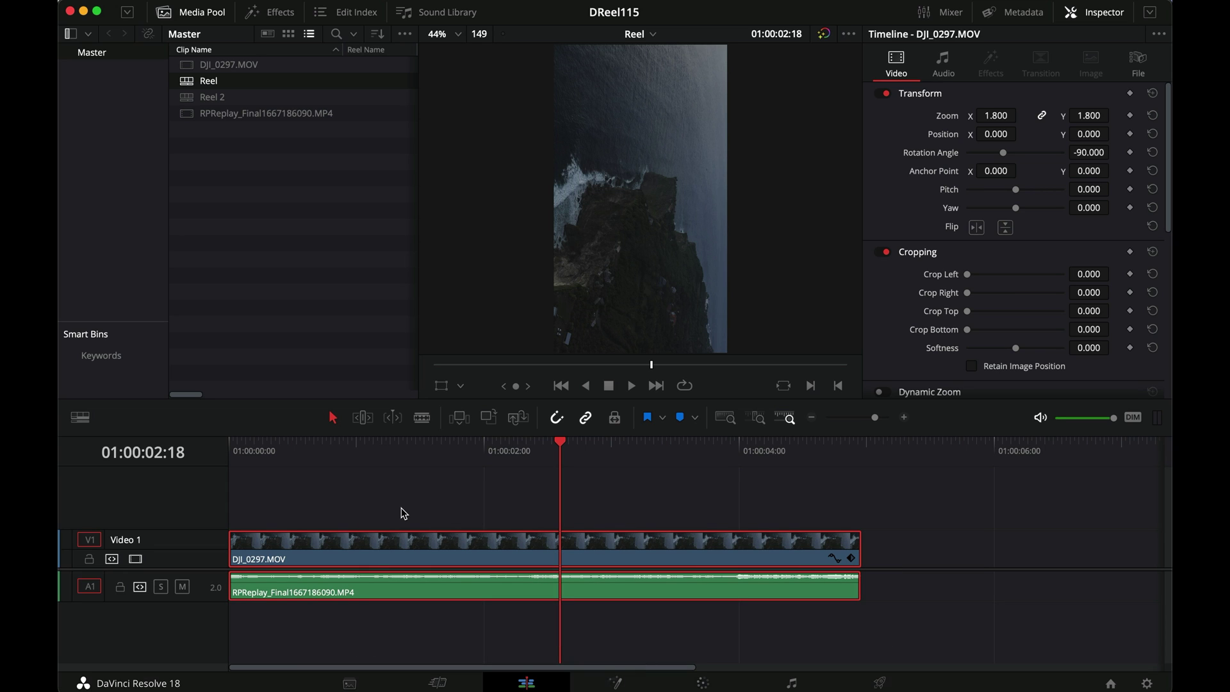
key("super+c")
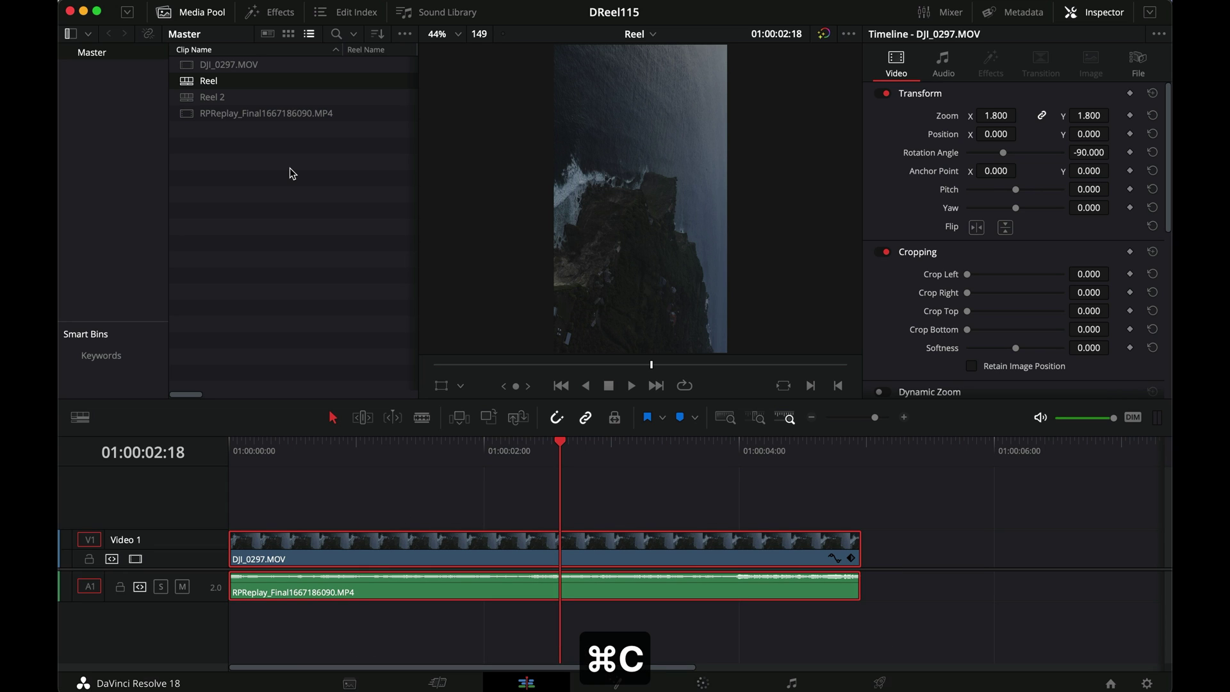
Paste the copied clips into the empty Reel 2 timeline
double_click(247, 97)
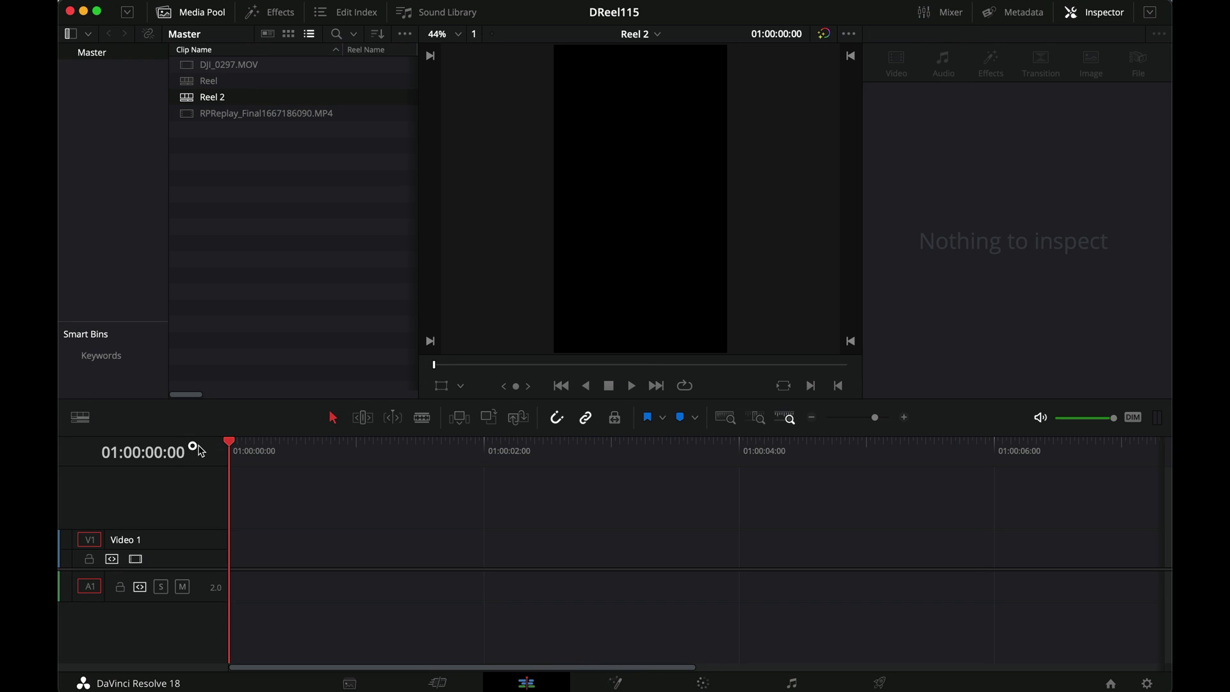
left_click(266, 510)
key("super+v")
left_click(449, 515)
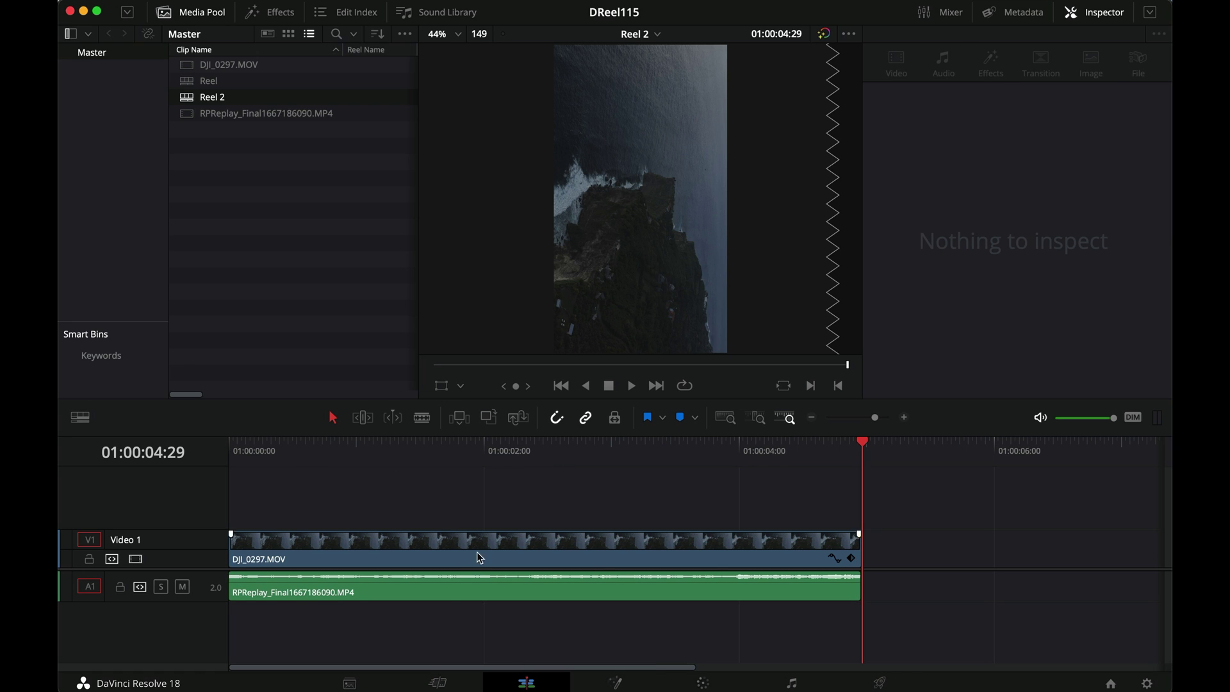
Check the render settings on the Deliver page, then return to the Edit page
left_click(887, 681)
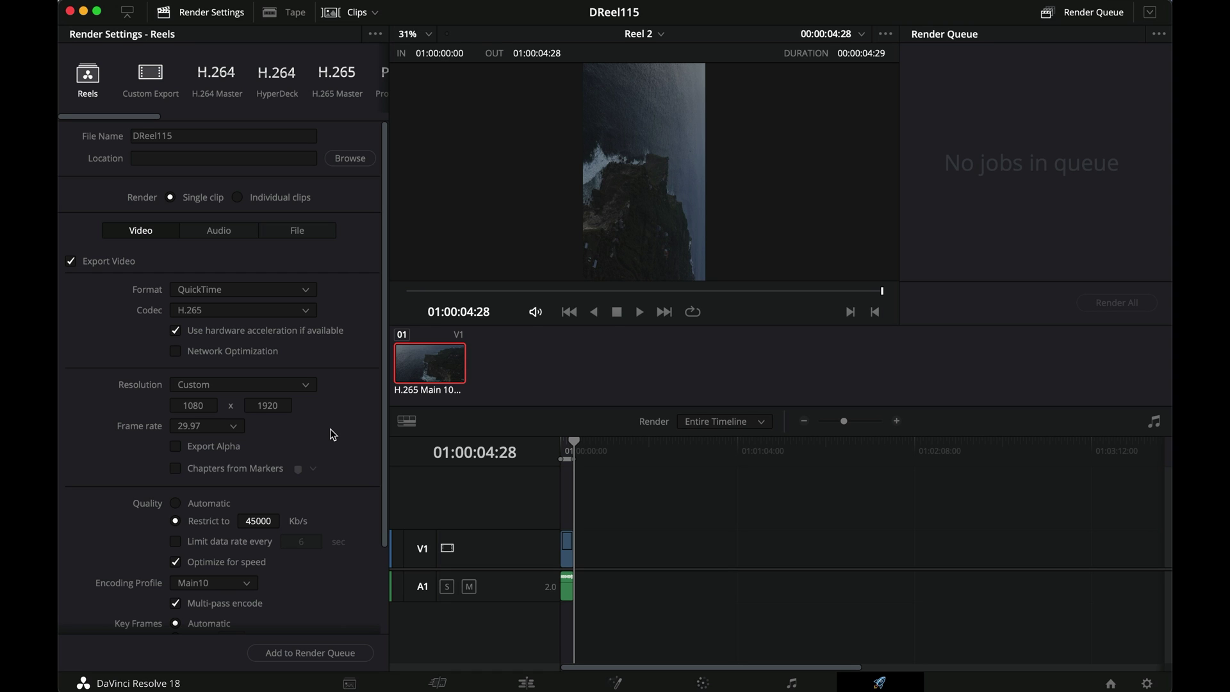
left_click(542, 680)
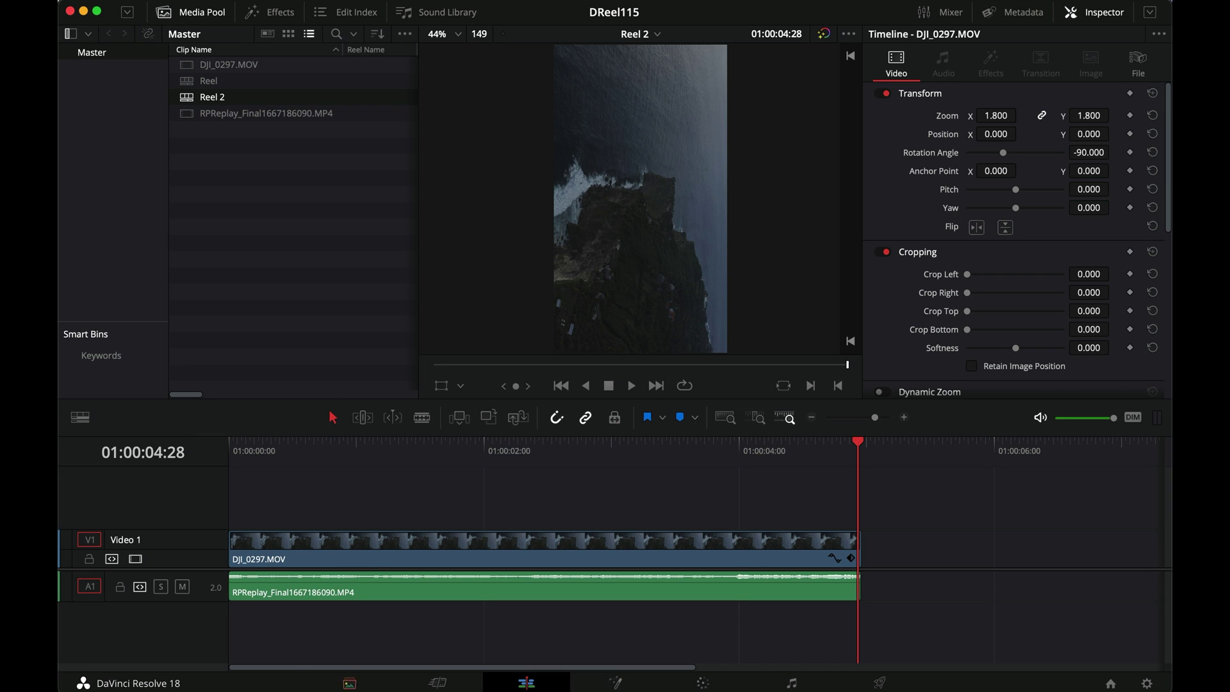
left_click(275, 665)
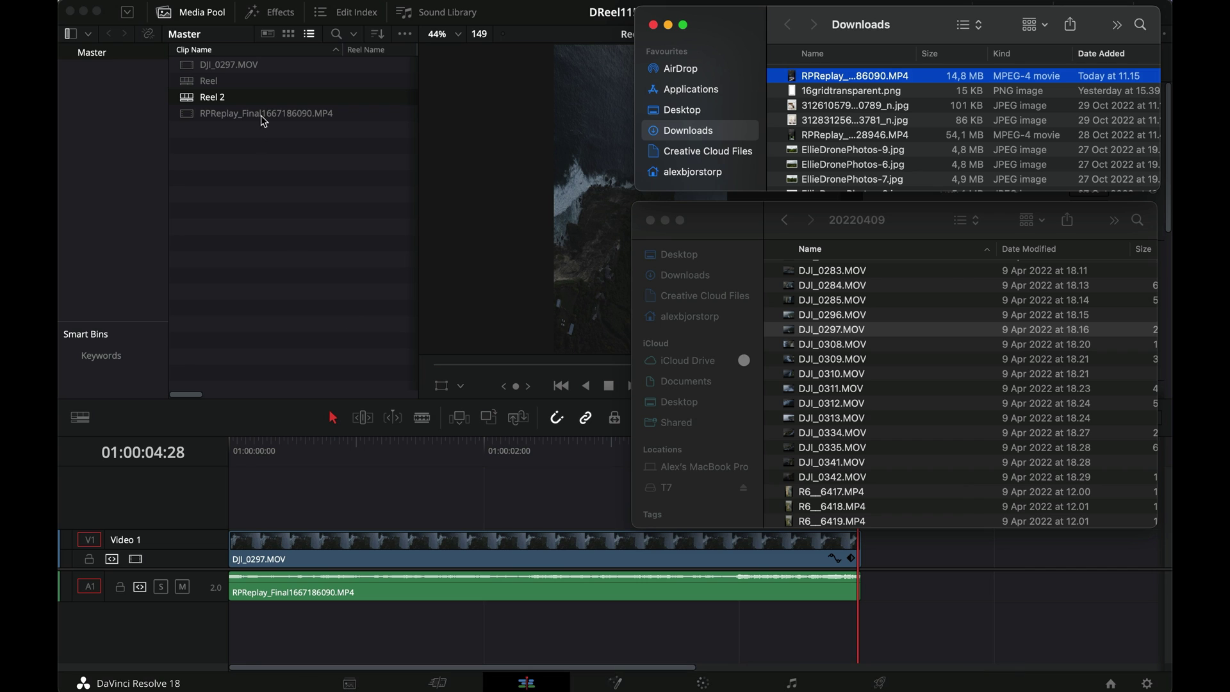
Quick Look R6__6417.MP4 in the 20220409 folder, then drag it into the media pool
scroll(863, 378, "down", 3)
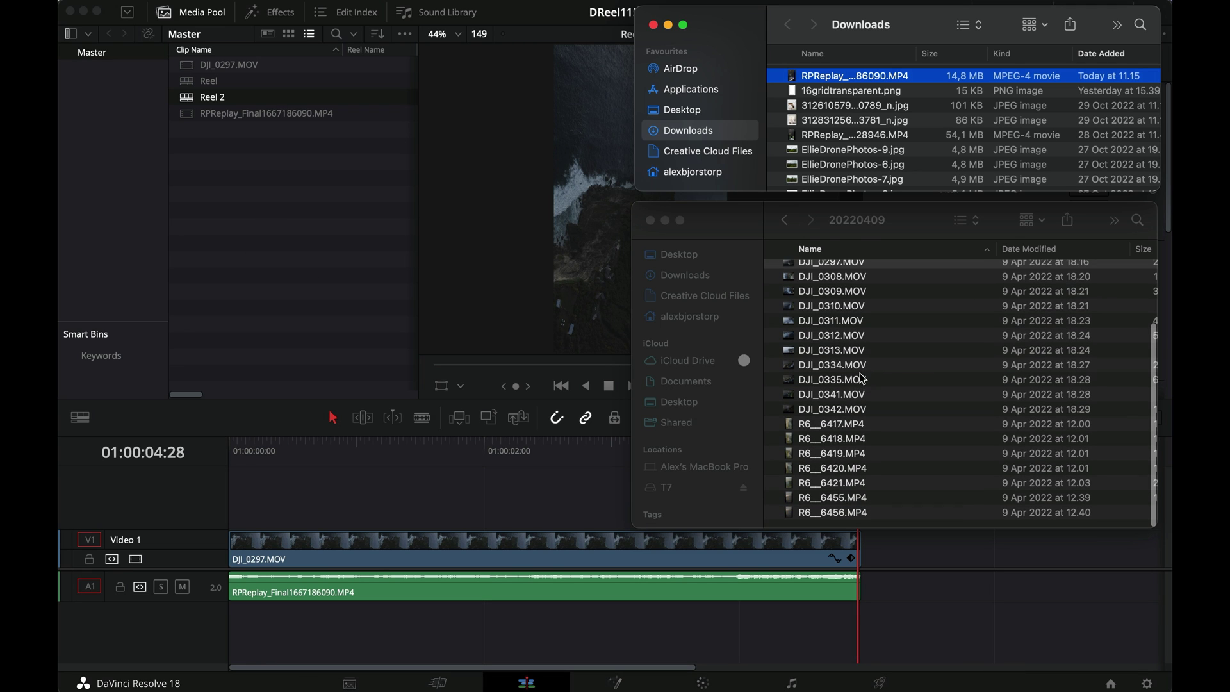
left_click(875, 426)
key("space")
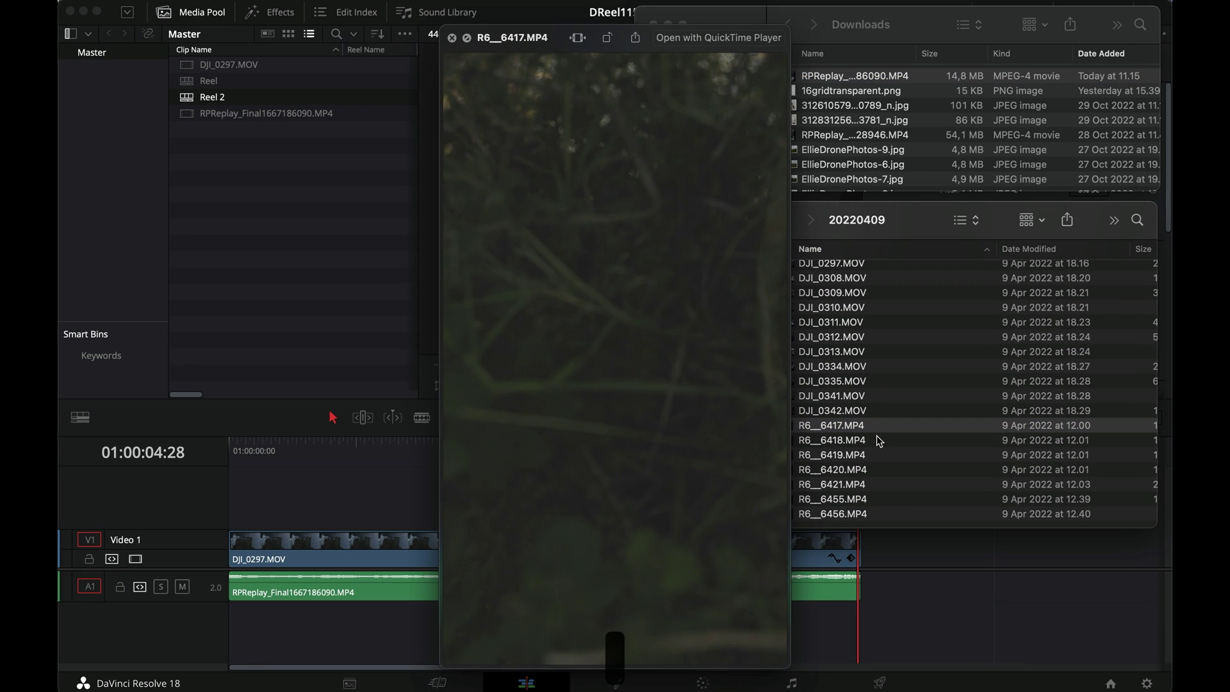
key("space")
left_click_drag(888, 428, 389, 269)
left_click(310, 223)
right_click(196, 81)
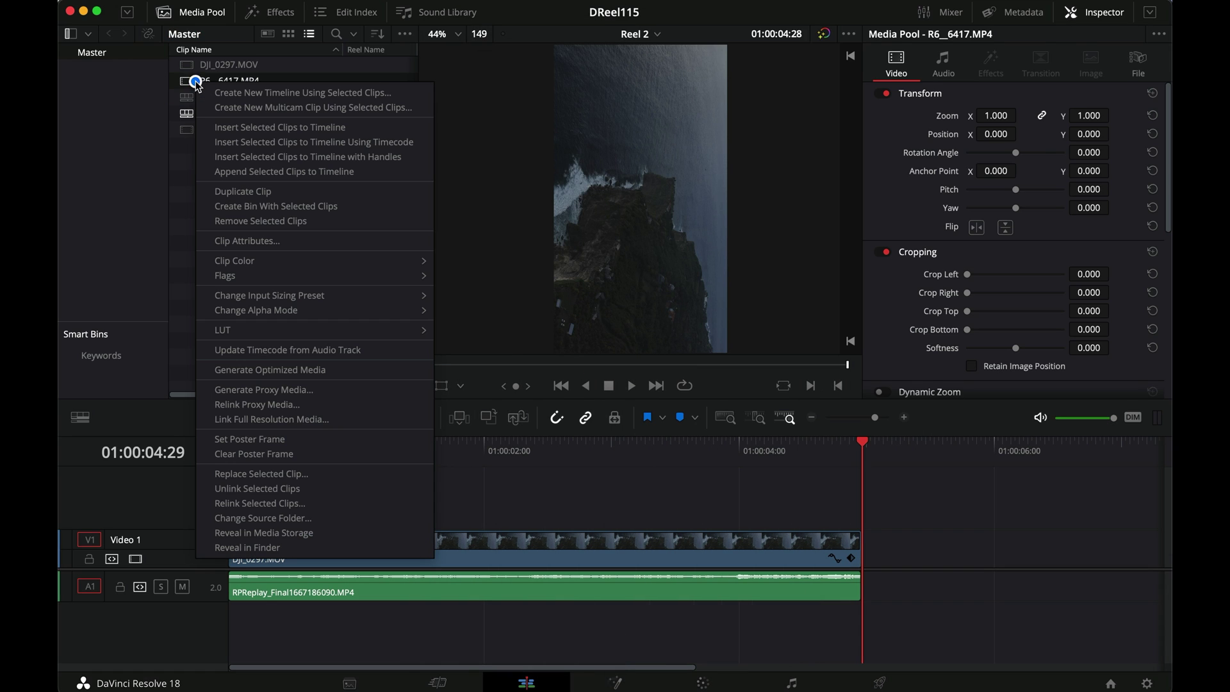
In Clip Attributes, change R6__6417.MP4's video frame rate from 59.94 to 29.97 and load it in the viewer
left_click(247, 241)
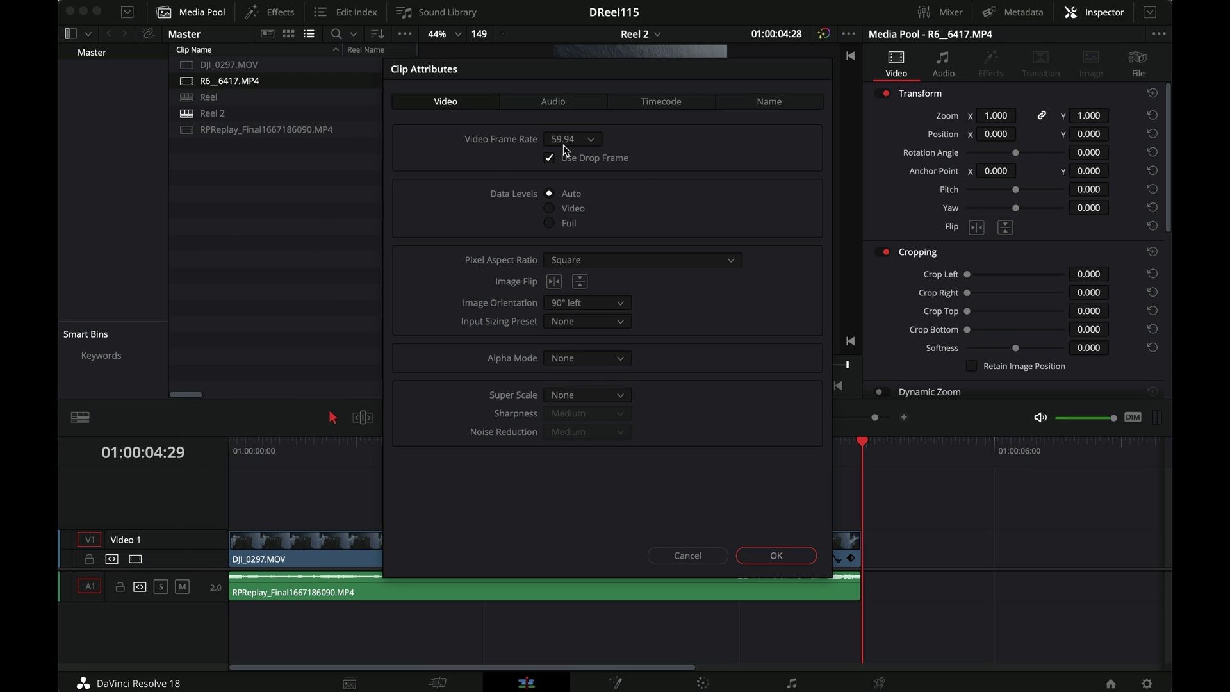
left_click(591, 141)
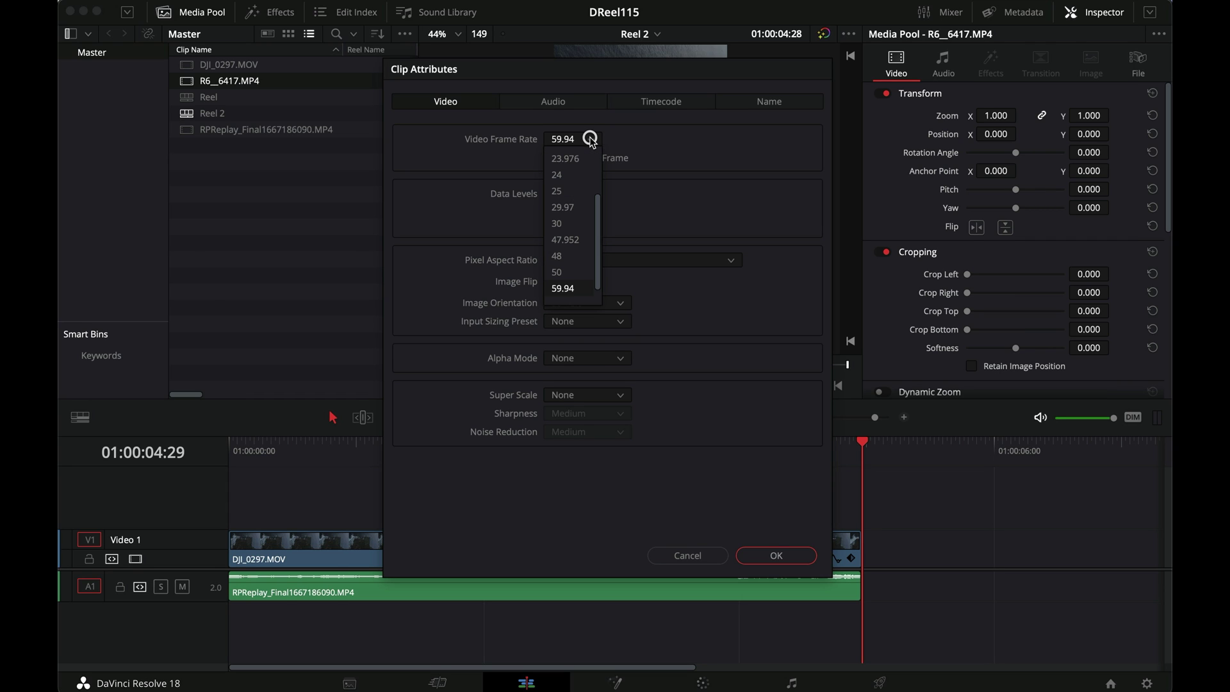
left_click(594, 139)
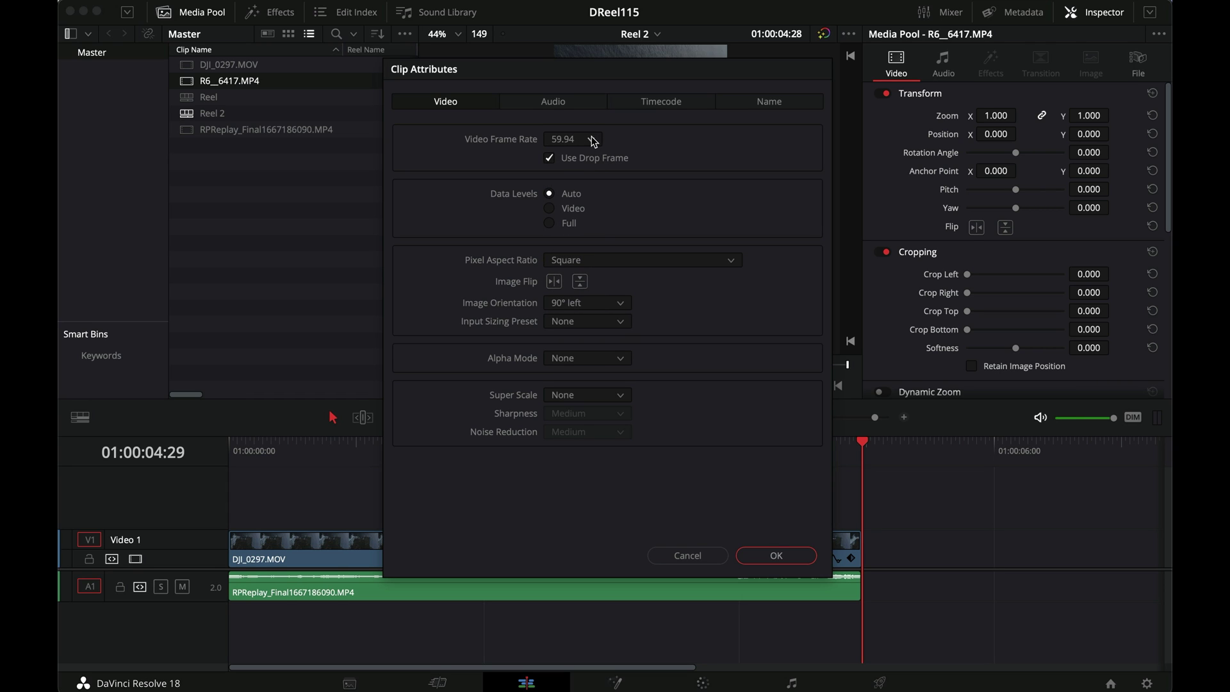
left_click(591, 137)
left_click(591, 137)
left_click(588, 138)
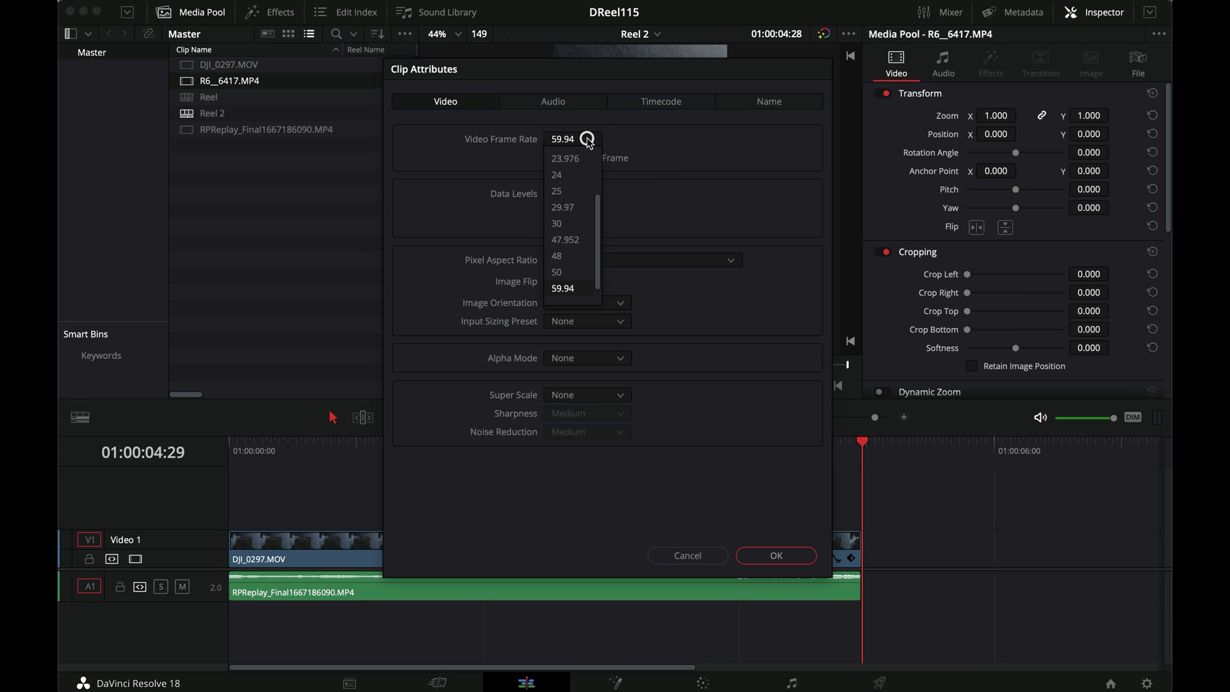
left_click(564, 208)
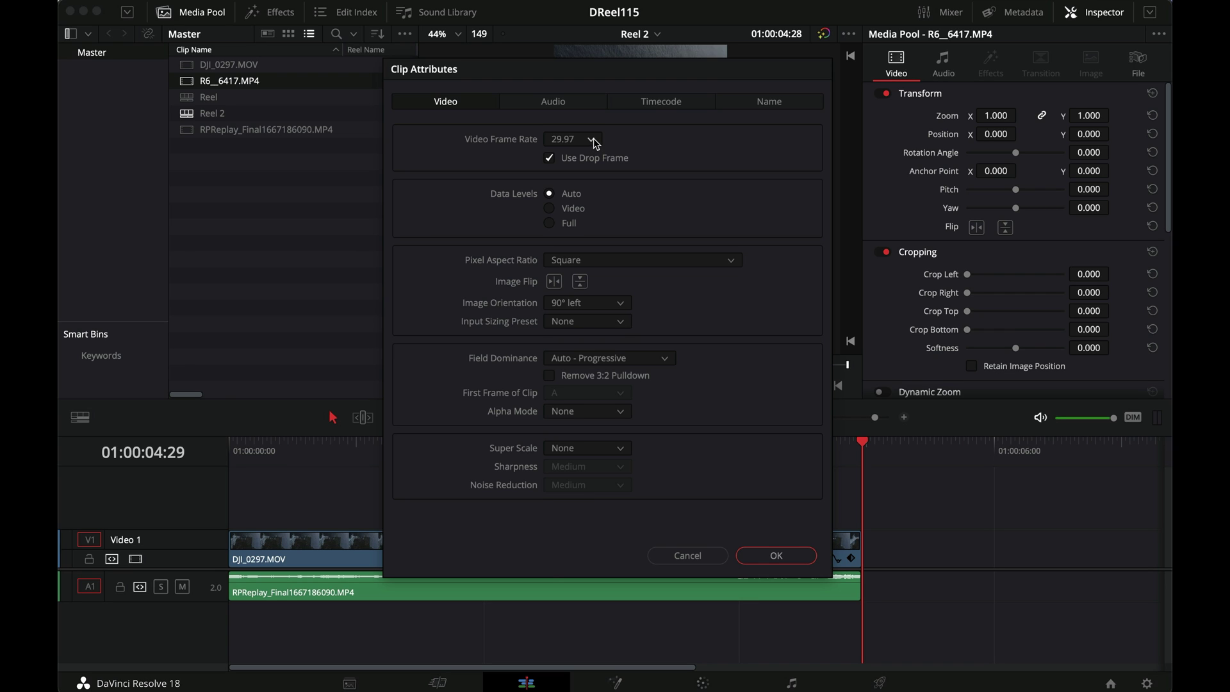
left_click(777, 554)
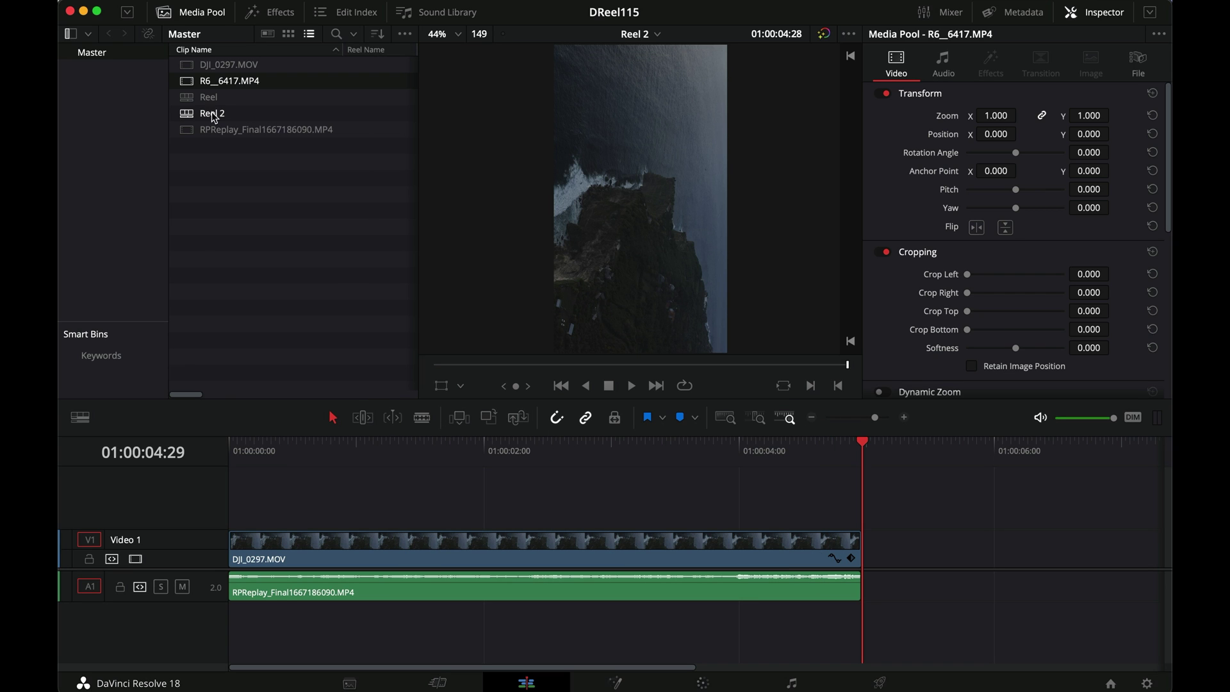
double_click(189, 84)
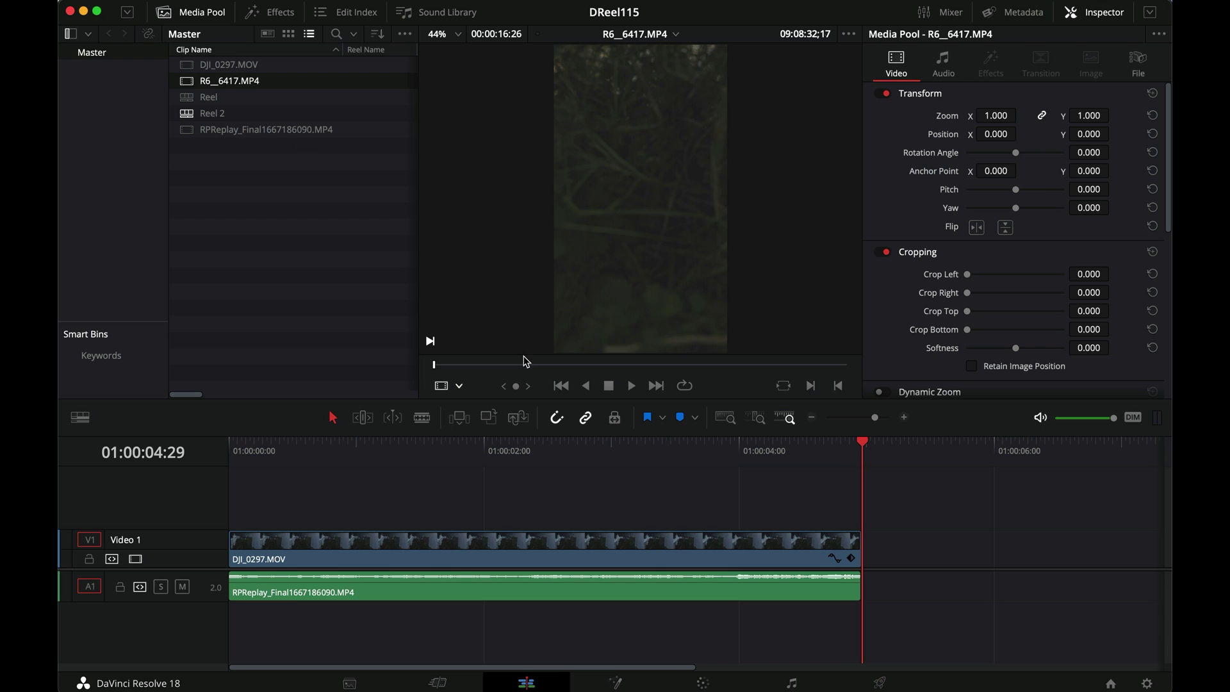
Scrub to the middle of R6__6417.MP4 and play it back briefly
left_click_drag(506, 364, 639, 366)
key("space")
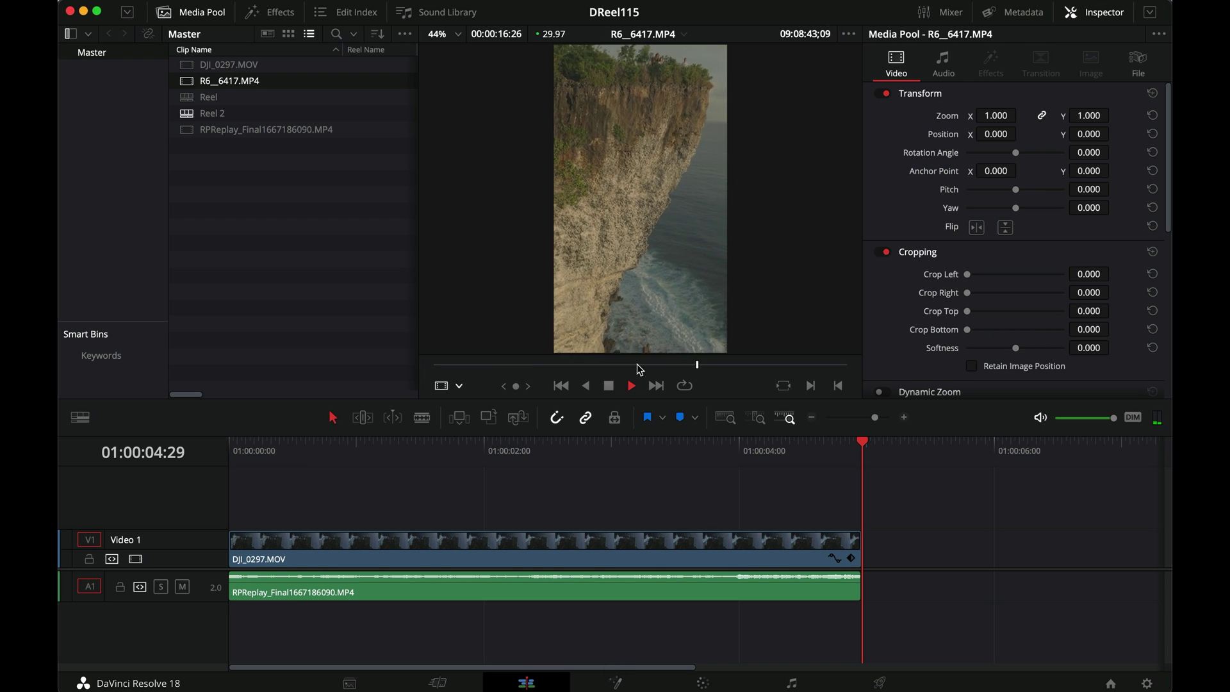
key("space")
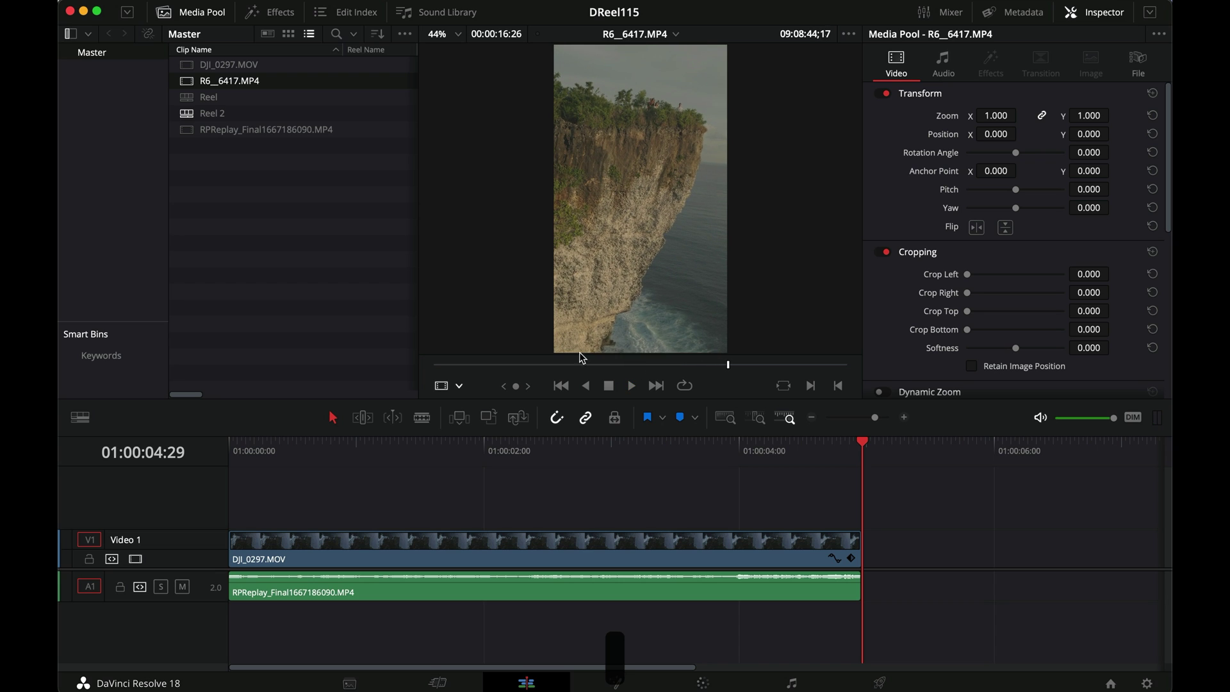
Reopen R6__6417.MP4's Clip Attributes, keeping 29.97 fps with orientation at 90° left
right_click(192, 82)
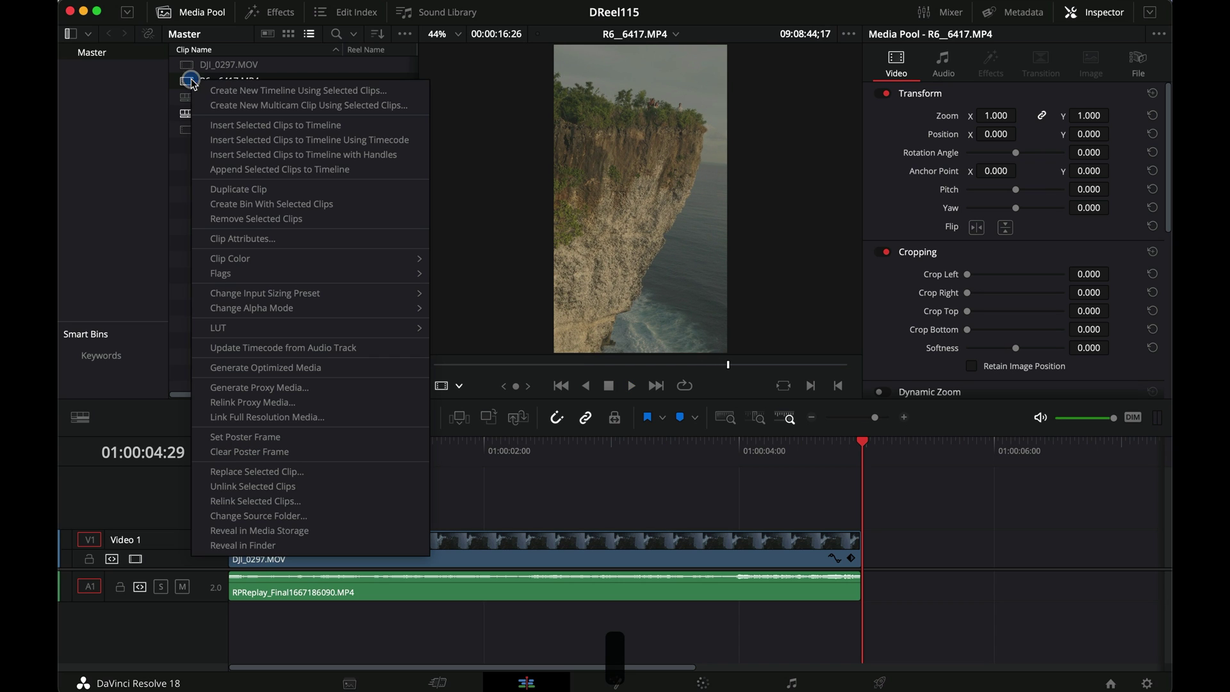
left_click(245, 239)
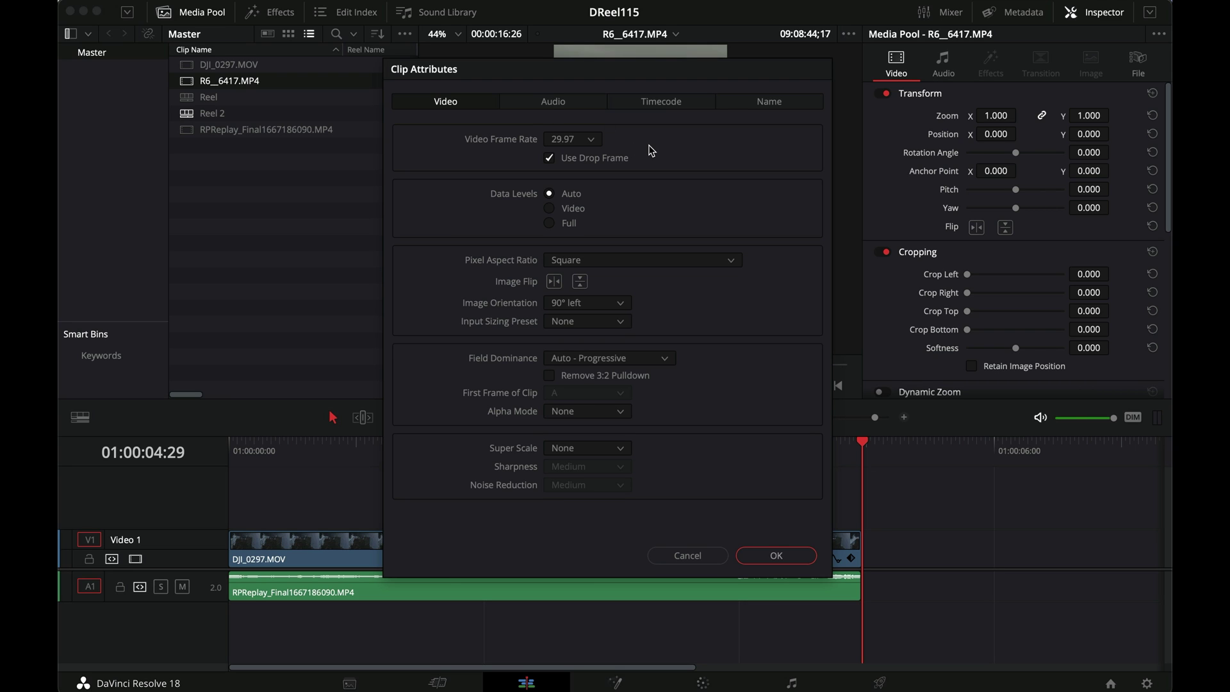
left_click(769, 555)
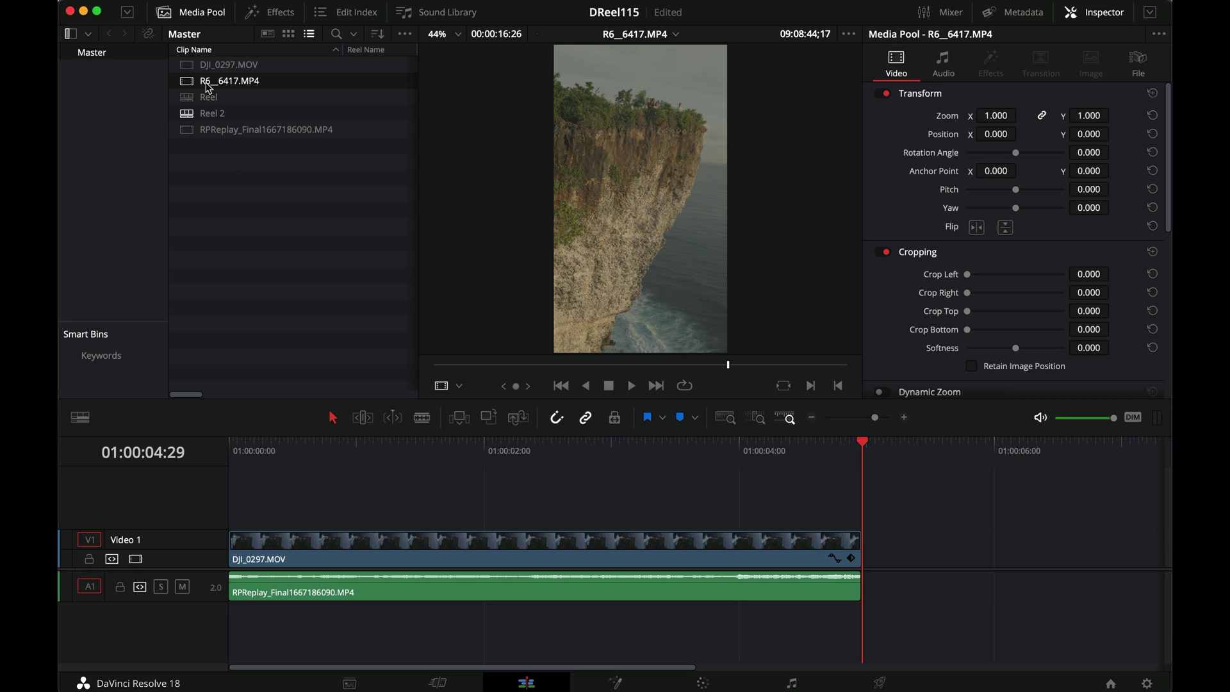
Add DJI_0297.MOV to the selection and confirm both clips' shared Clip Attributes
left_click(203, 66, "super")
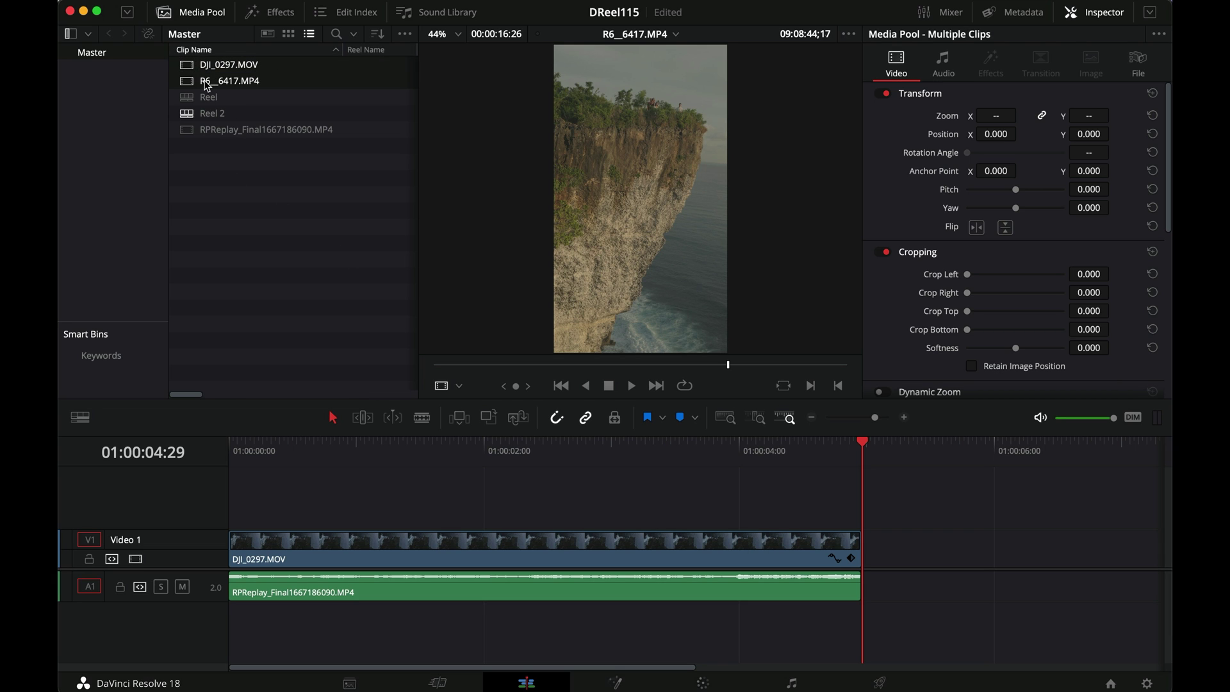
right_click(206, 86)
left_click(277, 237)
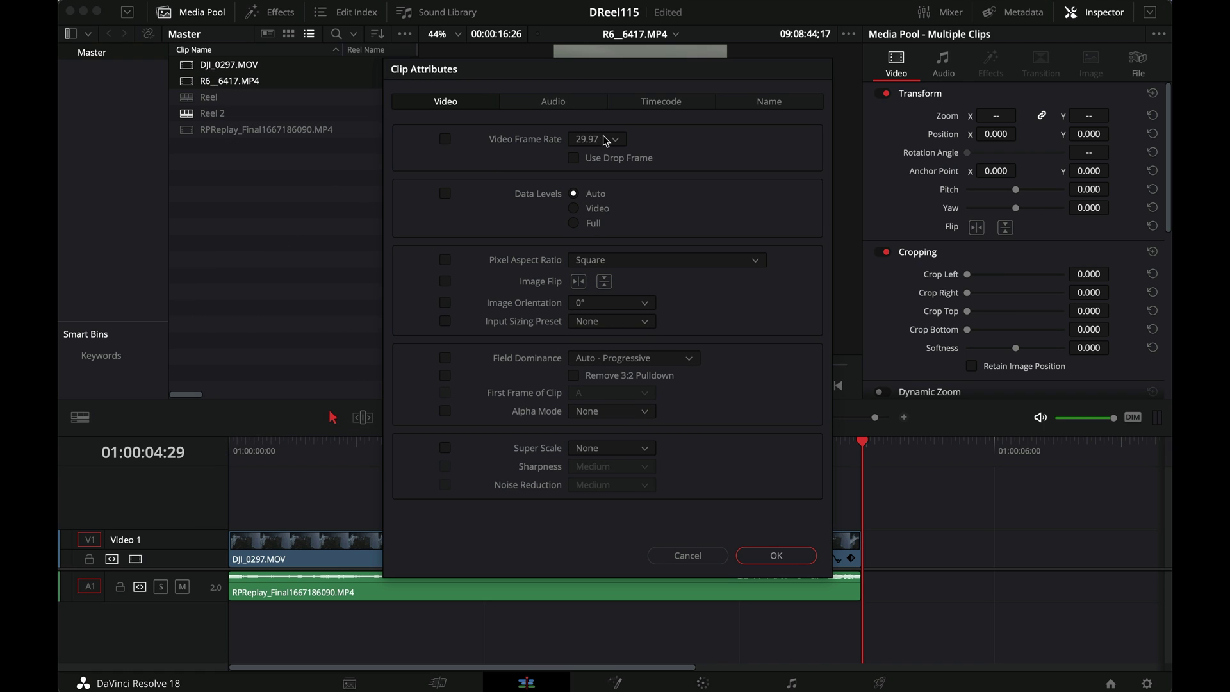
left_click(803, 555)
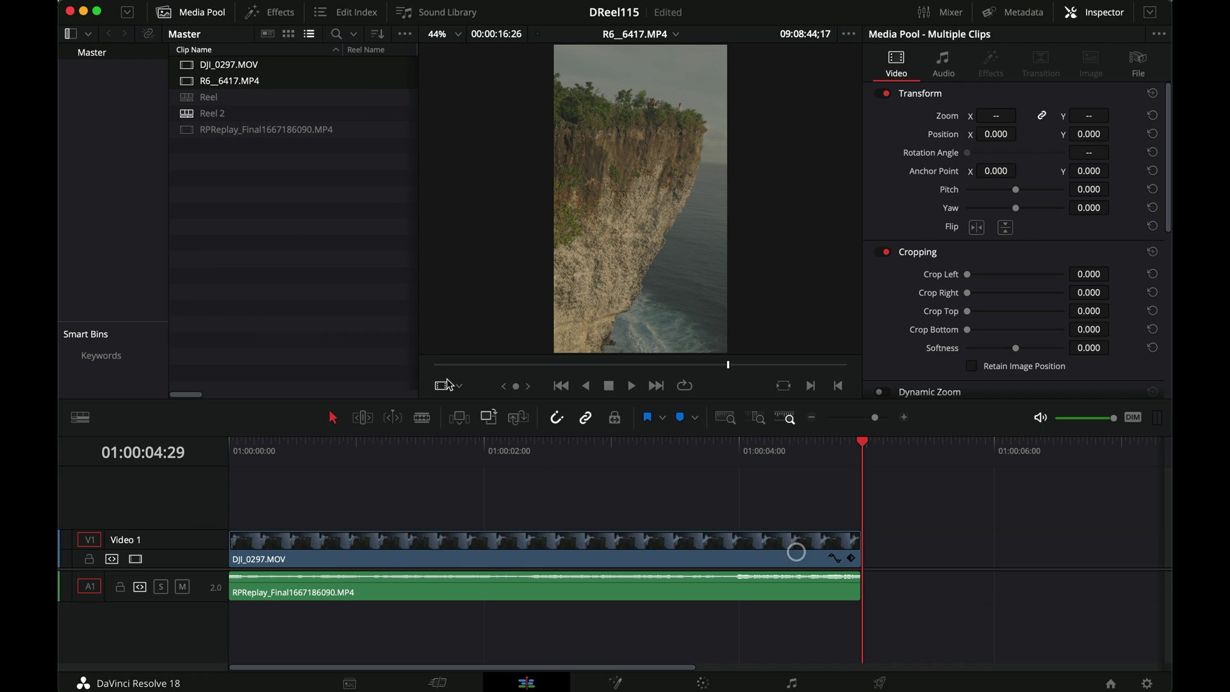